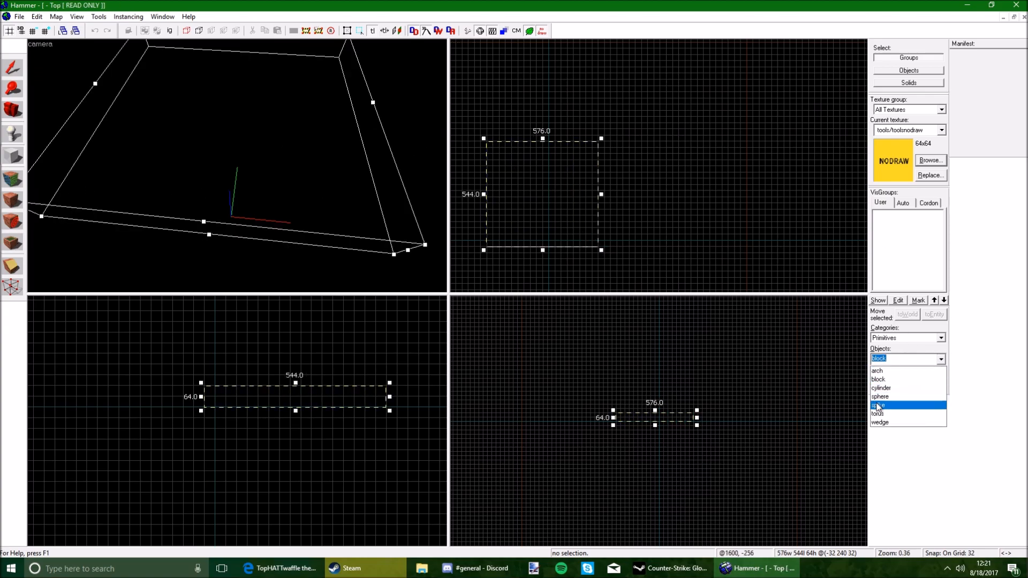
- Create a sphere for the body, 128 units wide, 160 long and 96 high
{"action": "scroll", "coordinate": [599, 194], "scroll_direction": "down", "scroll_amount": 2}
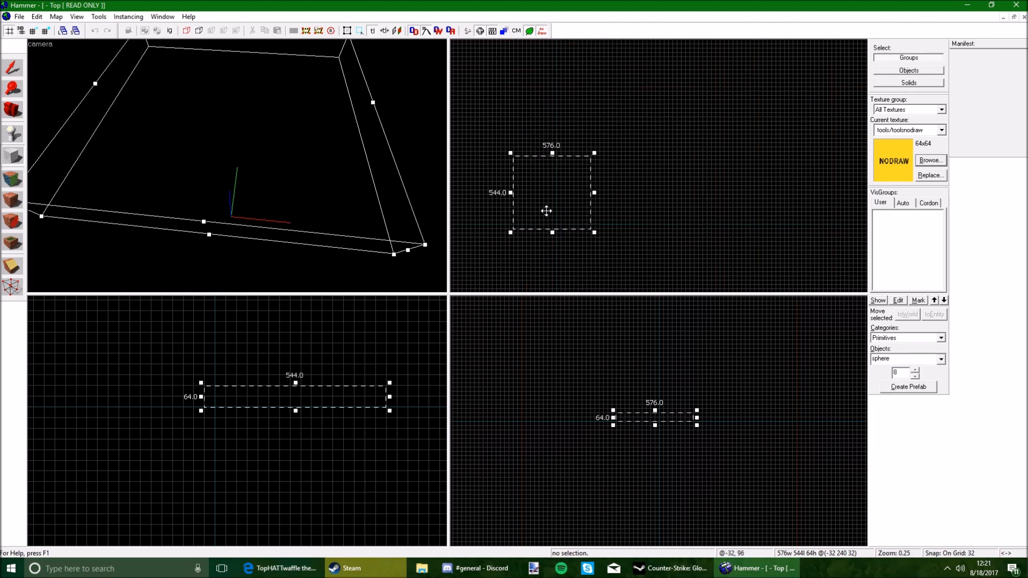
{"action": "left_click_drag", "start_coordinate": [566, 223], "coordinate": [572, 217]}
{"action": "scroll", "coordinate": [550, 197], "scroll_direction": "up", "scroll_amount": 2}
{"action": "left_click_drag", "start_coordinate": [576, 150], "coordinate": [573, 173]}
{"action": "scroll", "coordinate": [285, 390], "scroll_direction": "up", "scroll_amount": 1}
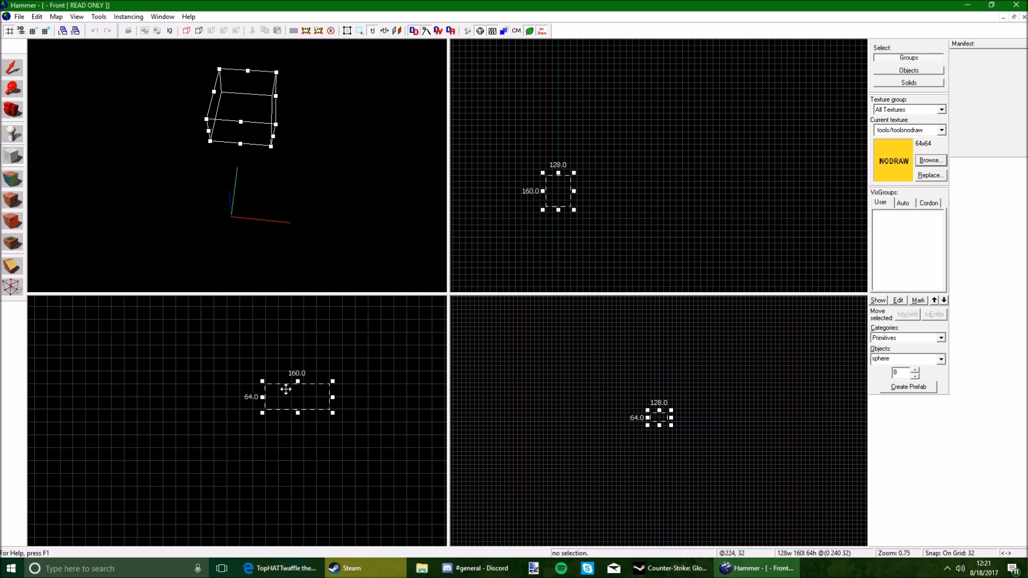
{"action": "left_click_drag", "start_coordinate": [296, 369], "coordinate": [296, 373]}
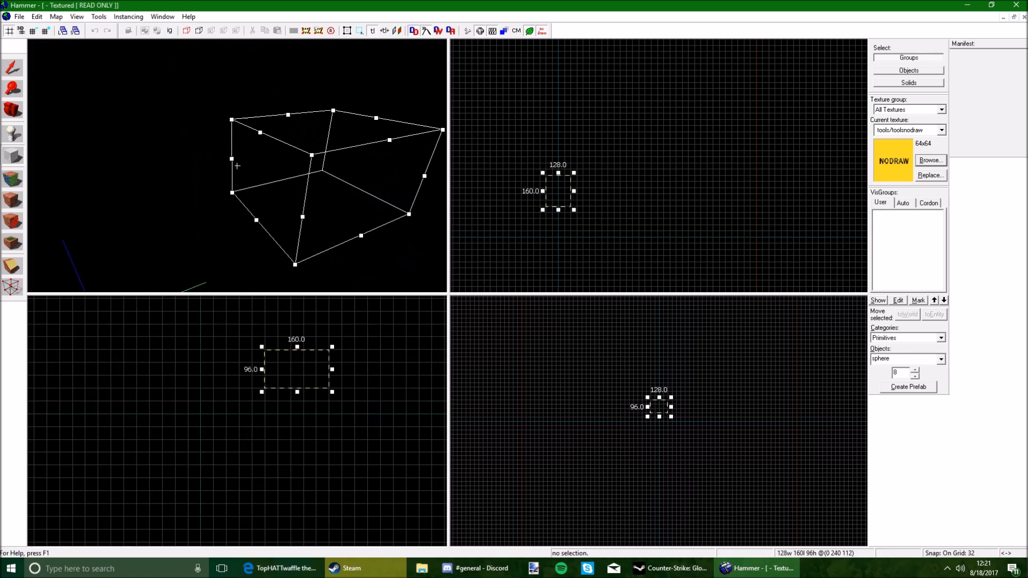
{"action": "key", "text": "d"}
{"action": "key", "text": "Return"}
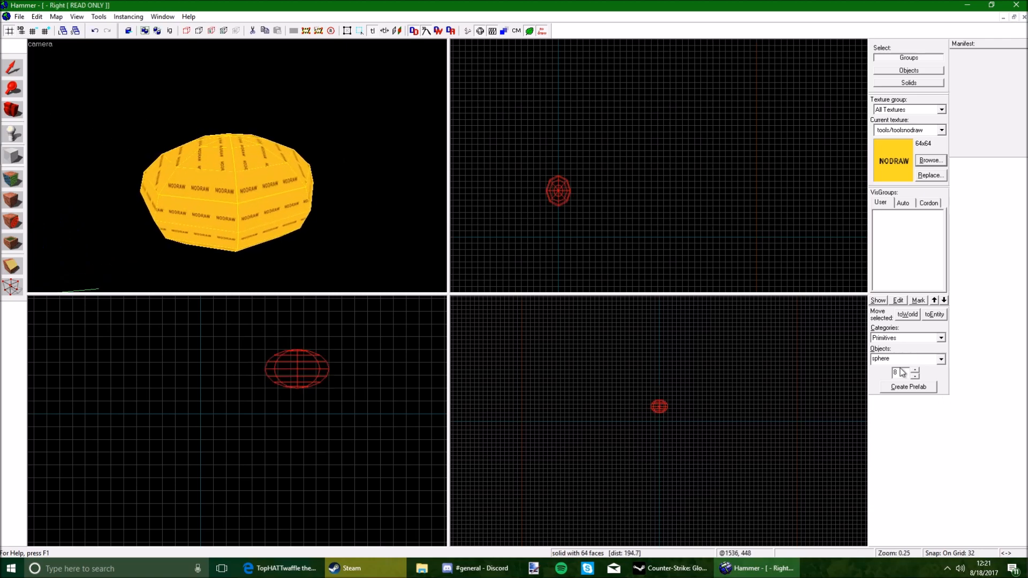
- Outline a cylinder 32 units wide, 32 long and 96 high beside the body sphere
{"action": "scroll", "coordinate": [571, 201], "scroll_direction": "up", "scroll_amount": 4}
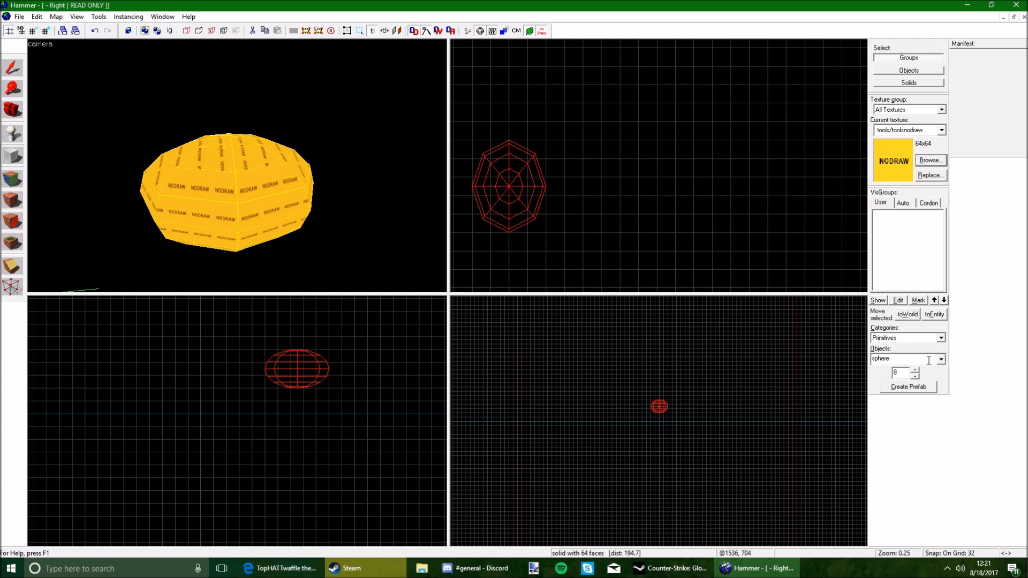
{"action": "scroll", "coordinate": [581, 198], "scroll_direction": "down", "scroll_amount": 3}
{"action": "scroll", "coordinate": [552, 199], "scroll_direction": "up", "scroll_amount": 3}
{"action": "left_click_drag", "start_coordinate": [640, 182], "coordinate": [637, 182]}
{"action": "key", "text": "z"}
{"action": "key", "text": "d"}
{"action": "key", "text": "z"}
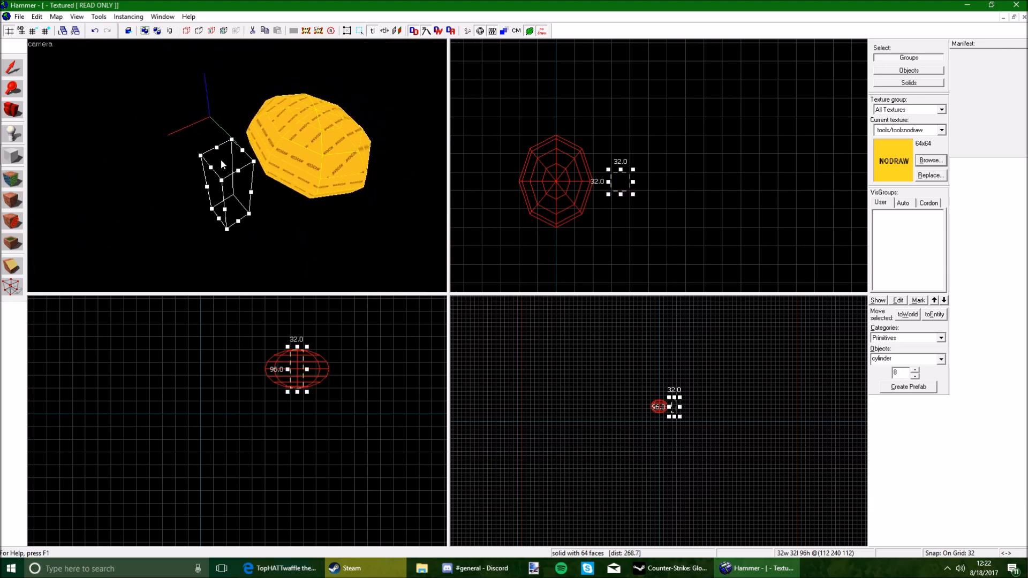
- Move the cylinder outline to just outside the front end of the body sphere
{"action": "key", "text": "w"}
{"action": "key", "text": "d"}
{"action": "key", "text": "z"}
{"action": "left_click", "coordinate": [245, 158]}
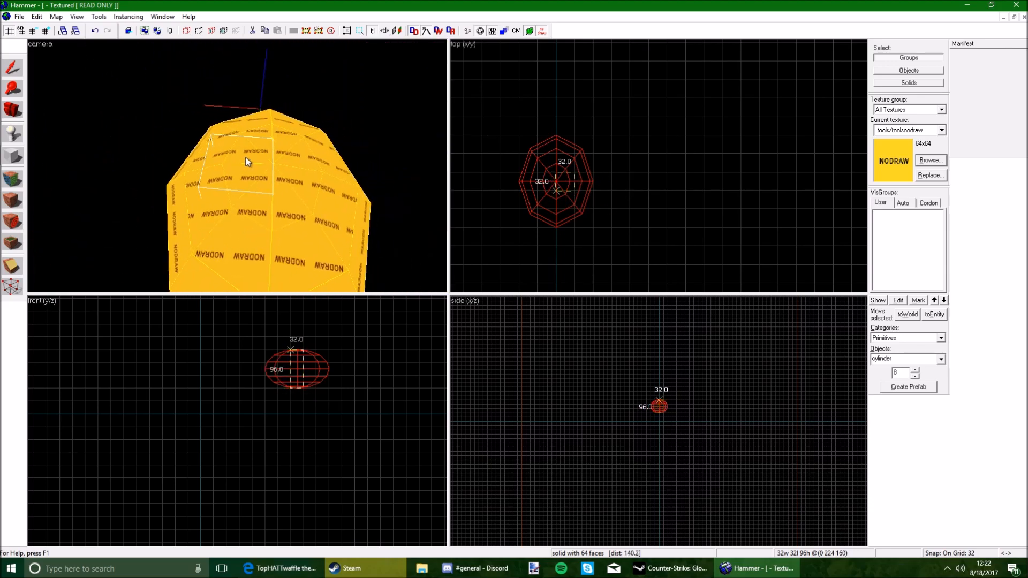
{"action": "scroll", "coordinate": [568, 184], "scroll_direction": "up", "scroll_amount": 3}
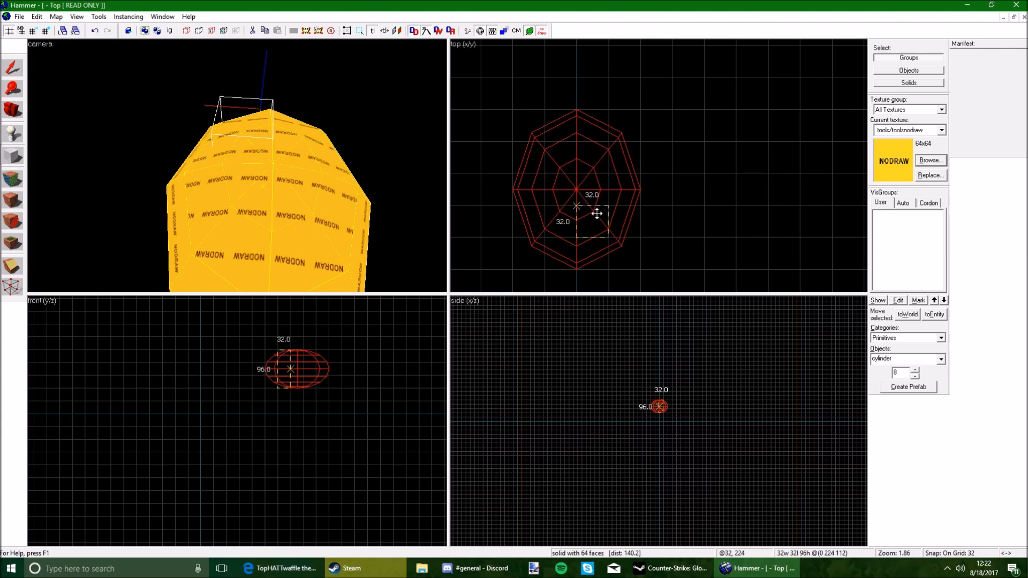
{"action": "scroll", "coordinate": [595, 211], "scroll_direction": "down", "scroll_amount": 2}
{"action": "left_click_drag", "start_coordinate": [595, 212], "coordinate": [598, 247]}
- Create the 32 × 32 × 96 cylinder at the front end of the body as the neck
{"action": "key", "text": "z"}
{"action": "key", "text": "w"}
{"action": "key", "text": "s"}
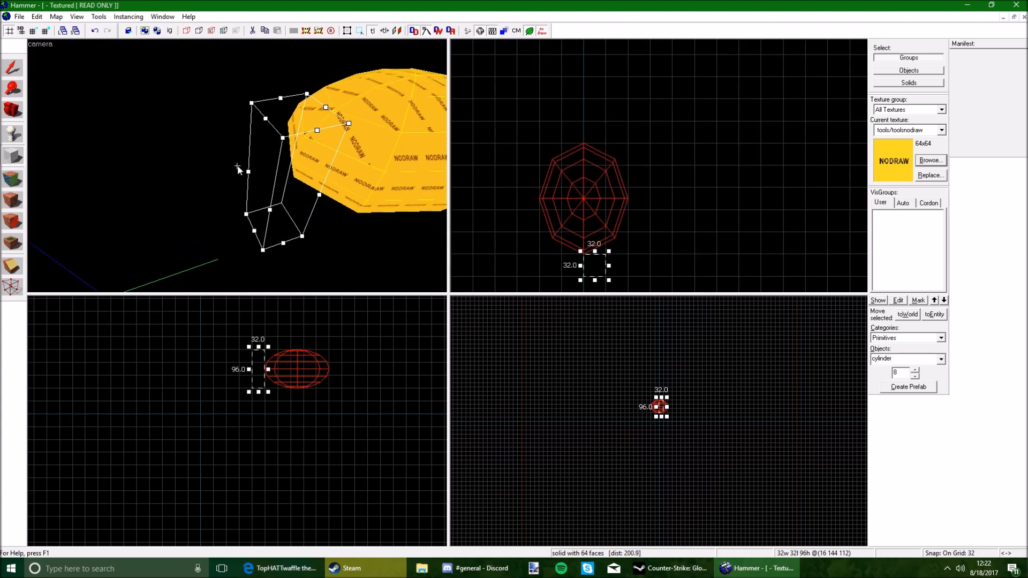
{"action": "key", "text": "z"}
{"action": "scroll", "coordinate": [598, 231], "scroll_direction": "down", "scroll_amount": 2}
{"action": "scroll", "coordinate": [596, 256], "scroll_direction": "up", "scroll_amount": 4}
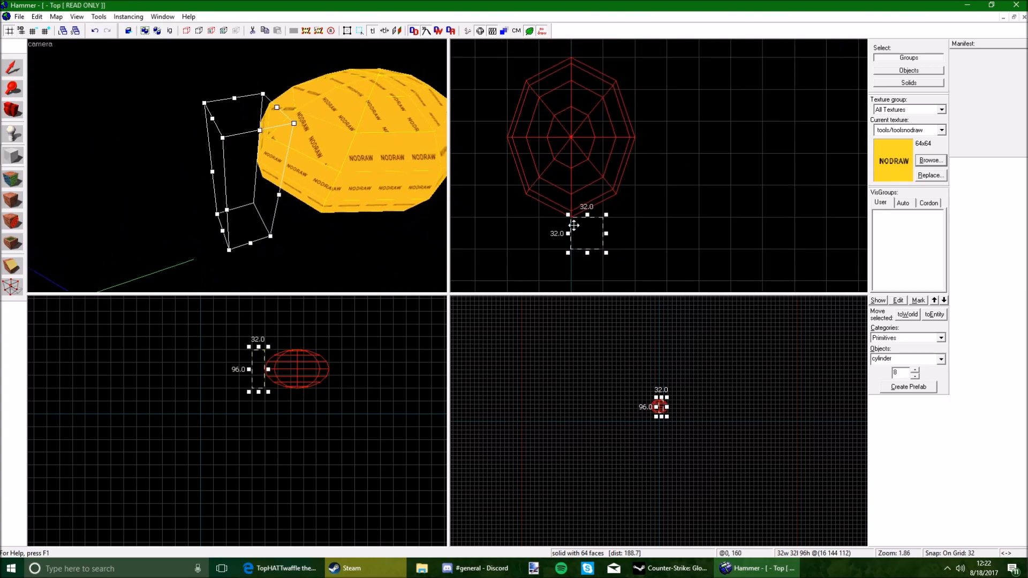
{"action": "key", "text": "Return"}
{"action": "key", "text": "d"}
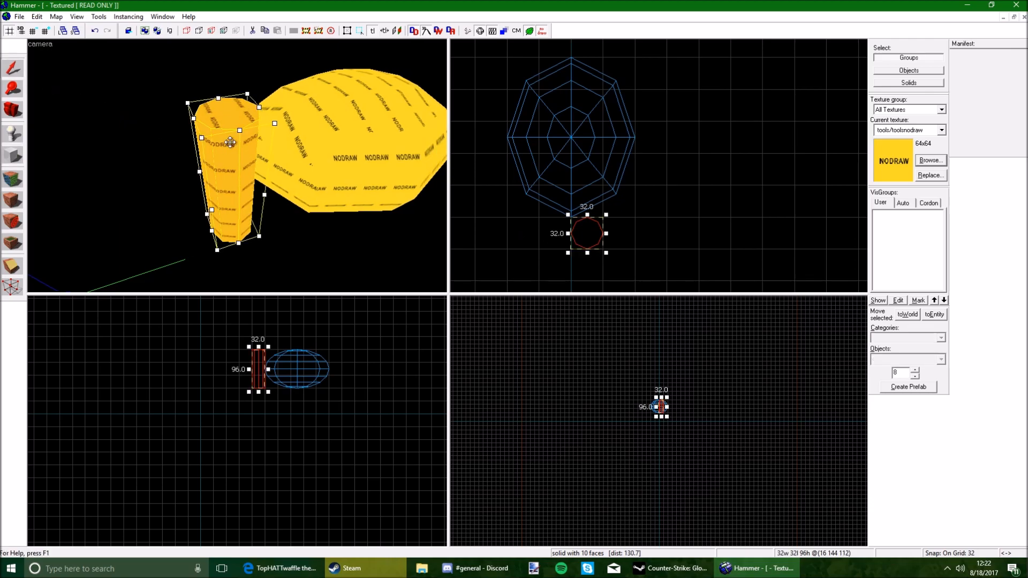
- Rotate the neck cylinder 45 degrees and place its lower end inside the front of the body
{"action": "left_click", "coordinate": [239, 135]}
{"action": "key", "text": "s"}
{"action": "left_click_drag", "start_coordinate": [243, 135], "coordinate": [165, 158]}
{"action": "left_click_drag", "start_coordinate": [210, 178], "coordinate": [236, 132]}
{"action": "key", "text": "z"}
{"action": "key", "text": "w"}
{"action": "key", "text": "w"}
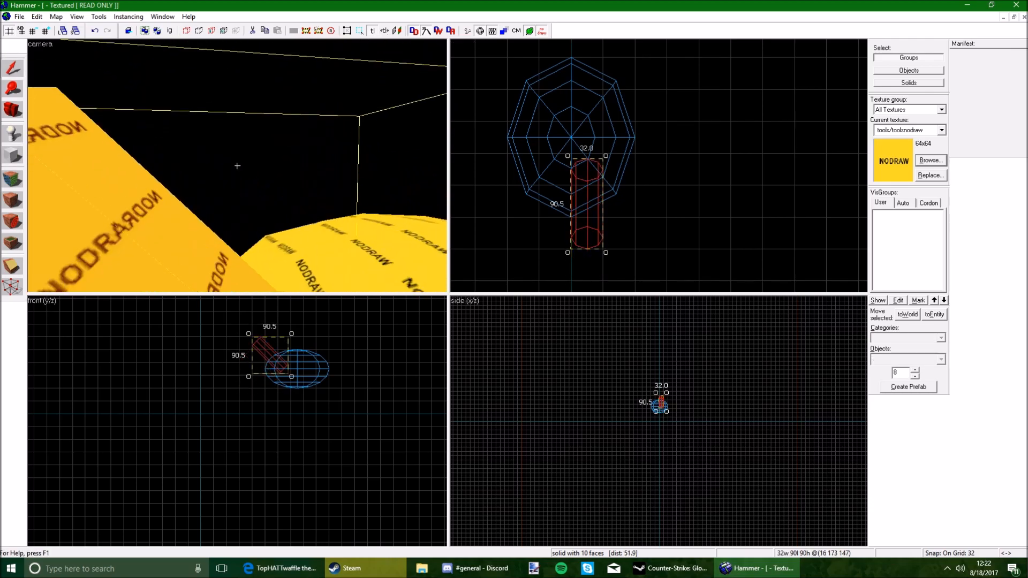
- Reduce the grid to 16 units and centre the neck cylinder on the body's width
{"action": "key", "text": "a"}
{"action": "key", "text": "z"}
{"action": "key", "text": "["}
{"action": "left_click_drag", "start_coordinate": [590, 206], "coordinate": [573, 205]}
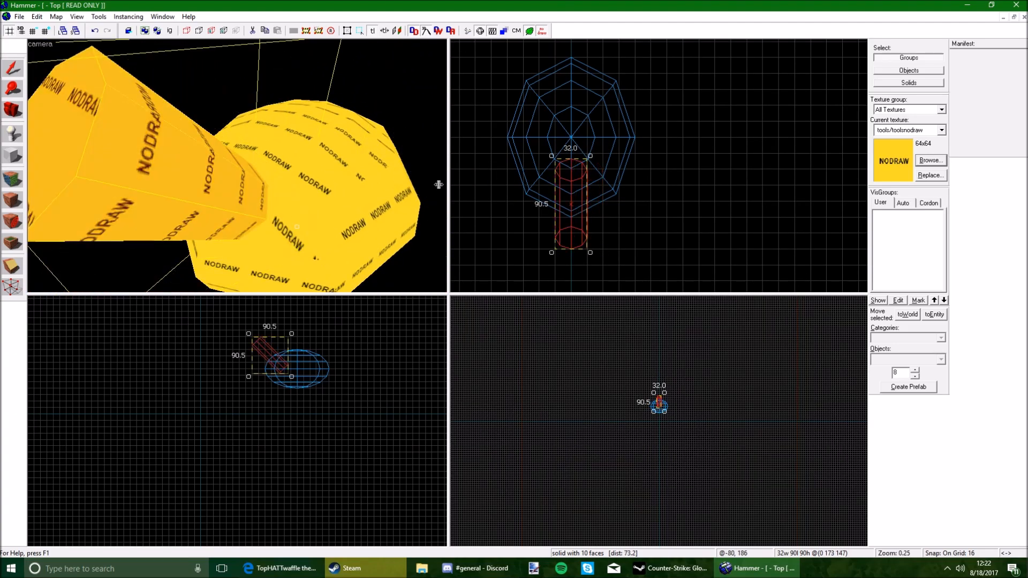
{"action": "key", "text": "z"}
{"action": "key", "text": "s"}
{"action": "key", "text": "w"}
{"action": "key", "text": "s"}
{"action": "key", "text": "z"}
{"action": "key", "text": "w"}
{"action": "key", "text": "s"}
- Outline a sphere block 64 units wide and 64 long in front of the body for the head
{"action": "left_click", "coordinate": [326, 230]}
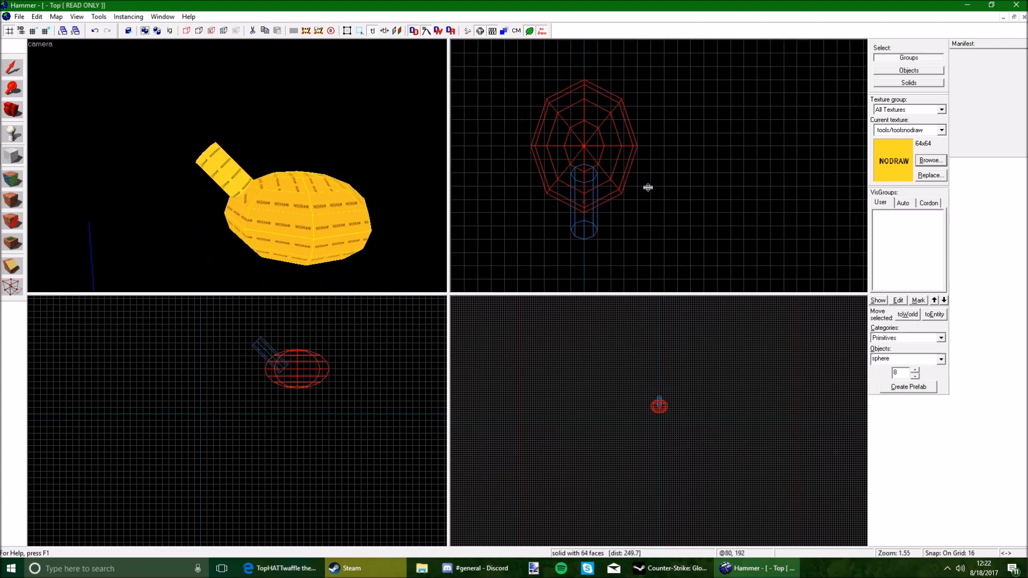
{"action": "scroll", "coordinate": [647, 188], "scroll_direction": "down", "scroll_amount": 2, "text": "ctrl"}
{"action": "scroll", "coordinate": [592, 229], "scroll_direction": "up", "scroll_amount": 4}
{"action": "scroll", "coordinate": [559, 197], "scroll_direction": "down", "scroll_amount": 2}
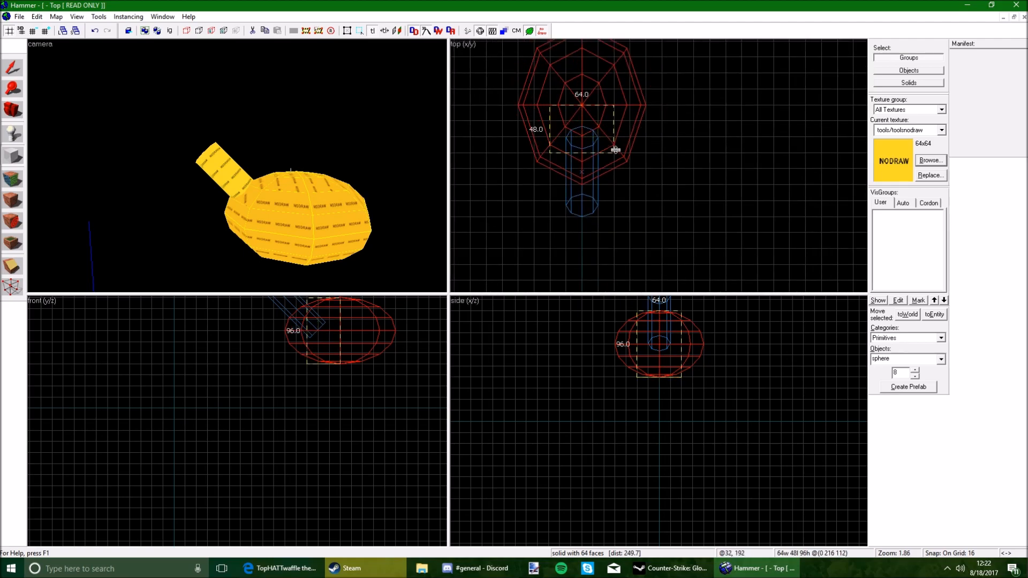
{"action": "key", "text": "w"}
{"action": "key", "text": "s"}
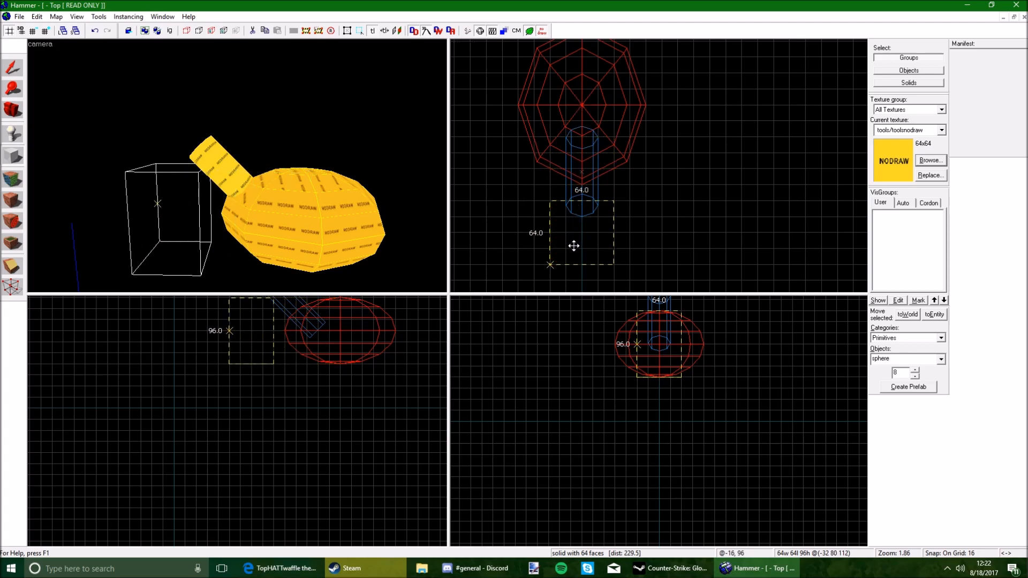
- Set the head outline to 64 units high at the neck's upper end and create the sphere
{"action": "left_click", "coordinate": [165, 245]}
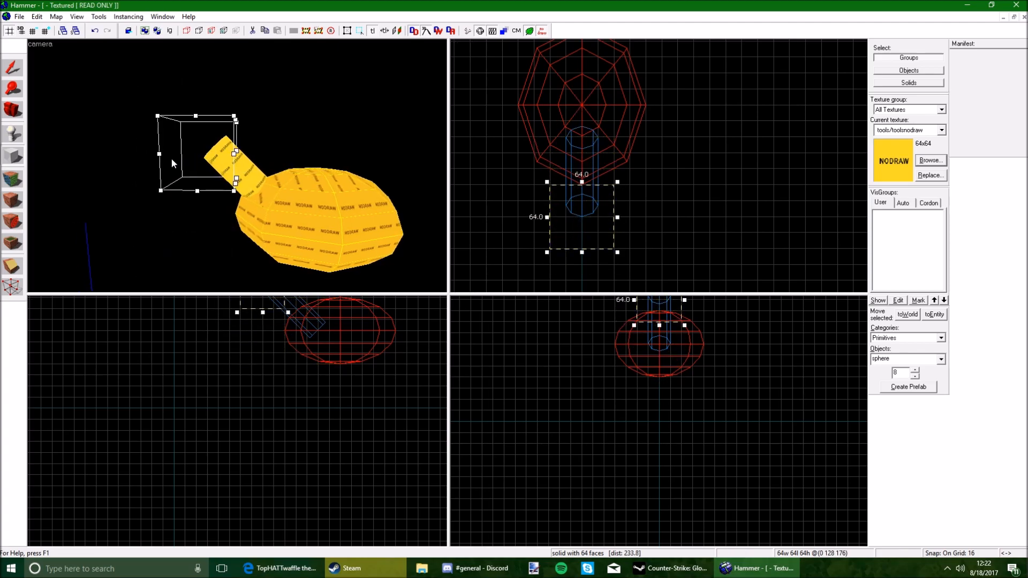
{"action": "key", "text": "z"}
{"action": "key", "text": "w"}
{"action": "key", "text": "s"}
{"action": "key", "text": "z"}
{"action": "key", "text": "Return"}
{"action": "key", "text": "w"}
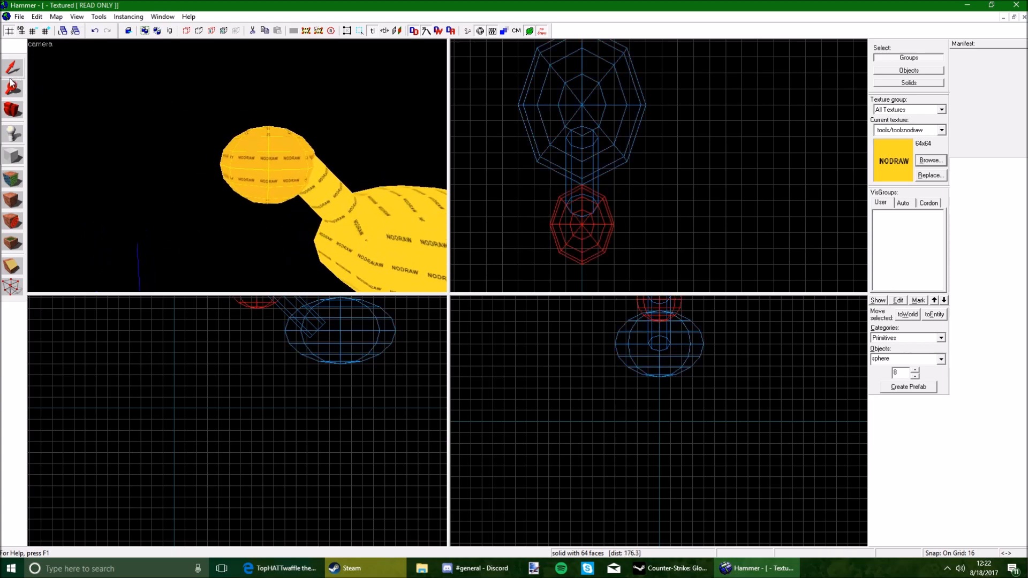
- Reduce the grid to 8 units and outline a beak about 32 units wide and 56 long at the head's front
{"action": "key", "text": "shift+s"}
{"action": "mouse_move", "coordinate": [260, 162]}
{"action": "left_mouse_down"}
{"action": "mouse_move", "coordinate": [292, 154]}
{"action": "mouse_move", "coordinate": [262, 142]}
{"action": "mouse_move", "coordinate": [265, 151]}
{"action": "mouse_move", "coordinate": [256, 134]}
{"action": "mouse_move", "coordinate": [273, 153]}
{"action": "left_mouse_up"}
{"action": "key", "text": "bracketleft"}
{"action": "key", "text": "Escape"}
{"action": "key", "text": "z"}
{"action": "key", "text": "s"}
{"action": "key", "text": "shift+b"}
{"action": "scroll", "coordinate": [584, 96], "scroll_direction": "down", "scroll_amount": 2}
{"action": "scroll", "coordinate": [585, 231], "scroll_direction": "up", "scroll_amount": 4}
{"action": "left_click_drag", "start_coordinate": [557, 165], "coordinate": [565, 177]}
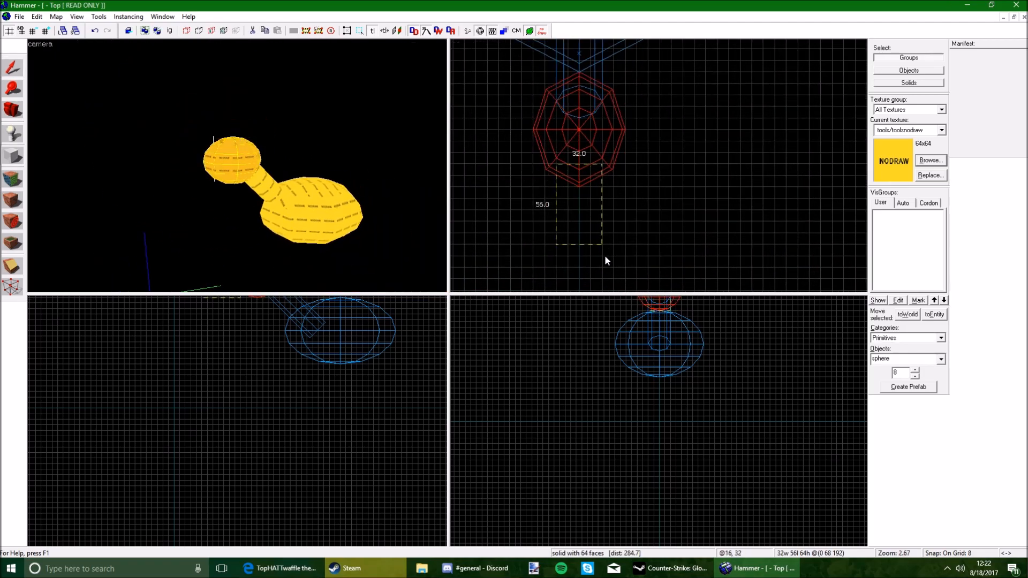
- Resize the beak outline to 64 units long and 8 high, and create it as a block
{"action": "key", "text": "z"}
{"action": "key", "text": "w"}
{"action": "key", "text": "s"}
{"action": "key", "text": "z"}
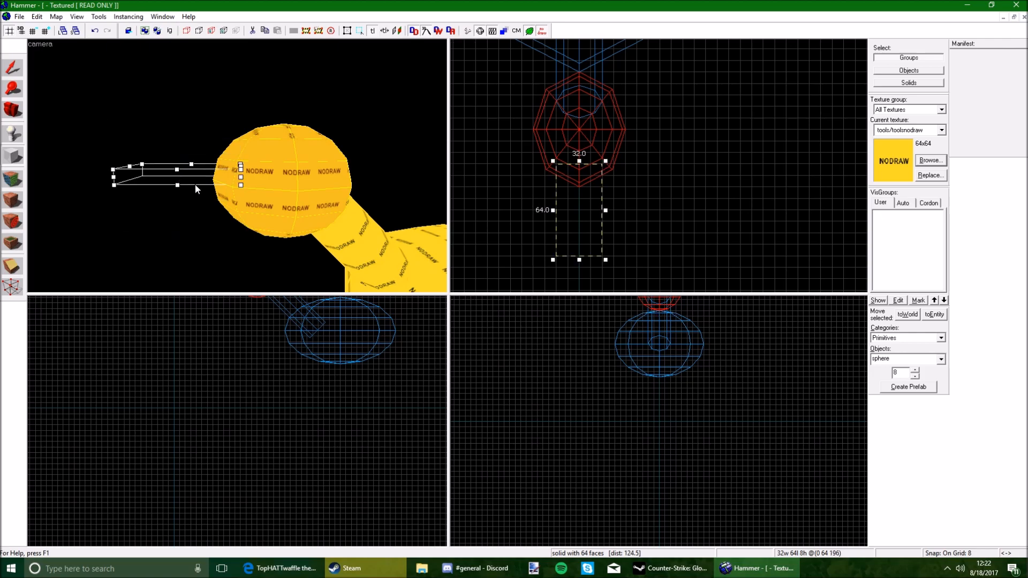
{"action": "key", "text": "z"}
{"action": "left_click", "coordinate": [941, 359]}
{"action": "left_click", "coordinate": [905, 377]}
{"action": "key", "text": "Return"}
- Clip the front corners off the beak block to taper its tip
{"action": "key", "text": "shift+x"}
{"action": "scroll", "coordinate": [563, 254], "scroll_direction": "up", "scroll_amount": 7}
{"action": "mouse_move", "coordinate": [566, 255]}
{"action": "left_mouse_down"}
{"action": "mouse_move", "coordinate": [546, 259]}
{"action": "mouse_move", "coordinate": [543, 219]}
{"action": "mouse_move", "coordinate": [487, 171]}
{"action": "left_mouse_up"}
{"action": "key", "text": "]"}
{"action": "key", "text": "["}
{"action": "key", "text": "["}
{"action": "key", "text": "["}
{"action": "key", "text": "["}
{"action": "scroll", "coordinate": [685, 233], "scroll_direction": "up", "scroll_amount": 11}
{"action": "key", "text": "Return"}
{"action": "scroll", "coordinate": [688, 222], "scroll_direction": "down", "scroll_amount": 8}
{"action": "key", "text": "Return"}
- Outline a block for a leg beneath one side of the body
{"action": "scroll", "coordinate": [536, 161], "scroll_direction": "down", "scroll_amount": 8}
{"action": "left_click", "coordinate": [322, 184]}
{"action": "key", "text": "z"}
{"action": "key", "text": "s"}
{"action": "left_click", "coordinate": [237, 165]}
{"action": "key", "text": "z"}
{"action": "key", "text": "shift+b"}
{"action": "key", "text": "]"}
{"action": "key", "text": "]"}
{"action": "key", "text": "]"}
{"action": "key", "text": "]"}
{"action": "key", "text": "]"}
{"action": "key", "text": "]"}
{"action": "scroll", "coordinate": [557, 212], "scroll_direction": "down", "scroll_amount": 10}
{"action": "scroll", "coordinate": [572, 135], "scroll_direction": "up", "scroll_amount": 8}
{"action": "key", "text": "["}
{"action": "key", "text": "["}
{"action": "scroll", "coordinate": [572, 136], "scroll_direction": "up", "scroll_amount": 2}
{"action": "left_click_drag", "start_coordinate": [570, 138], "coordinate": [601, 168]}
{"action": "left_click_drag", "start_coordinate": [346, 344], "coordinate": [346, 398]}
- Adjust and create the leg block under the body, and copy it to the opposite side
{"action": "scroll", "coordinate": [593, 179], "scroll_direction": "down", "scroll_amount": 3}
{"action": "left_click_drag", "start_coordinate": [588, 165], "coordinate": [588, 146]}
{"action": "left_click_drag", "start_coordinate": [357, 327], "coordinate": [356, 350]}
{"action": "key", "text": "Return"}
{"action": "key", "text": "shift+s"}
{"action": "mouse_move", "coordinate": [588, 146]}
{"action": "left_mouse_down", "text": "shift"}
{"action": "mouse_move", "coordinate": [531, 147]}
{"action": "mouse_move", "coordinate": [626, 255]}
{"action": "left_mouse_up", "text": "shift"}
- Create a flat foot block at the base of one leg and copy it to the other leg
{"action": "scroll", "coordinate": [588, 158], "scroll_direction": "up", "scroll_amount": 7}
{"action": "key", "text": "shift+b"}
{"action": "left_click_drag", "start_coordinate": [343, 350], "coordinate": [343, 388]}
{"action": "key", "text": "Return"}
{"action": "left_click_drag", "start_coordinate": [676, 408], "coordinate": [642, 408], "text": "shift"}
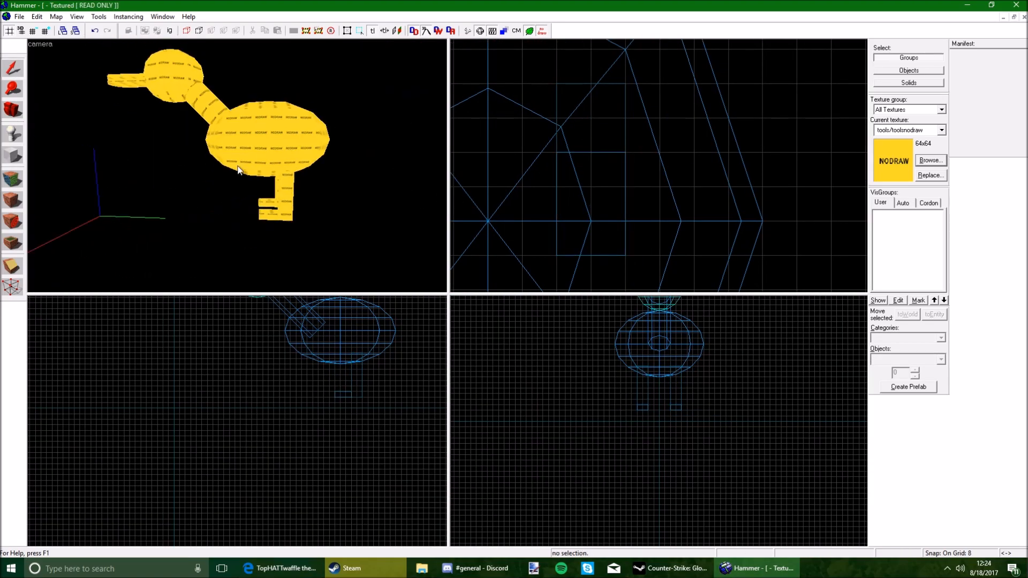
- Shift the foot blocks slightly towards the head at the base of the legs
{"action": "key", "text": "shift+a"}
{"action": "key", "text": "shift+s"}
{"action": "scroll", "coordinate": [668, 200], "scroll_direction": "down", "scroll_amount": 6}
{"action": "left_click_drag", "start_coordinate": [643, 195], "coordinate": [642, 206]}
{"action": "scroll", "coordinate": [657, 215], "scroll_direction": "up", "scroll_amount": 1}
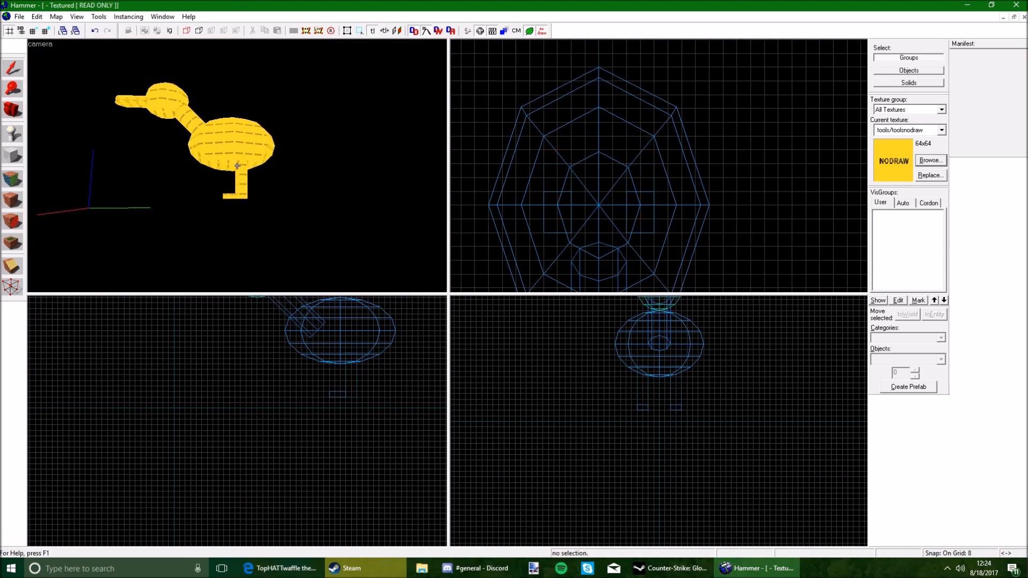
- Create a flat tail block 32 units wide, 72 long and 8 high at the rear of the body
{"action": "left_click", "coordinate": [237, 166]}
{"action": "key", "text": "z"}
{"action": "scroll", "coordinate": [589, 214], "scroll_direction": "down", "scroll_amount": 2}
{"action": "key", "text": "shift+b"}
{"action": "left_click_drag", "start_coordinate": [565, 100], "coordinate": [604, 186]}
{"action": "mouse_move", "coordinate": [403, 367]}
{"action": "left_mouse_down"}
{"action": "mouse_move", "coordinate": [404, 312]}
{"action": "mouse_move", "coordinate": [420, 294]}
{"action": "left_mouse_up"}
{"action": "key", "text": "Return"}
{"action": "left_click", "coordinate": [12, 68]}
{"action": "double_click", "coordinate": [584, 143]}
{"action": "left_click", "coordinate": [689, 159]}
{"action": "key", "text": "z"}
{"action": "key", "text": "z"}
{"action": "key", "text": "ctrl+z"}
- Reduce the grid to 4 units and clip both corners off the tail's outer end to taper it
{"action": "scroll", "coordinate": [576, 112], "scroll_direction": "up", "scroll_amount": 3}
{"action": "key", "text": "shift+x"}
{"action": "mouse_move", "coordinate": [608, 94]}
{"action": "left_mouse_down"}
{"action": "mouse_move", "coordinate": [625, 145]}
{"action": "mouse_move", "coordinate": [612, 114]}
{"action": "left_mouse_up"}
{"action": "key", "text": "bracketleft"}
{"action": "key", "text": "Return"}
{"action": "left_click", "coordinate": [12, 68]}
{"action": "left_click", "coordinate": [688, 159]}
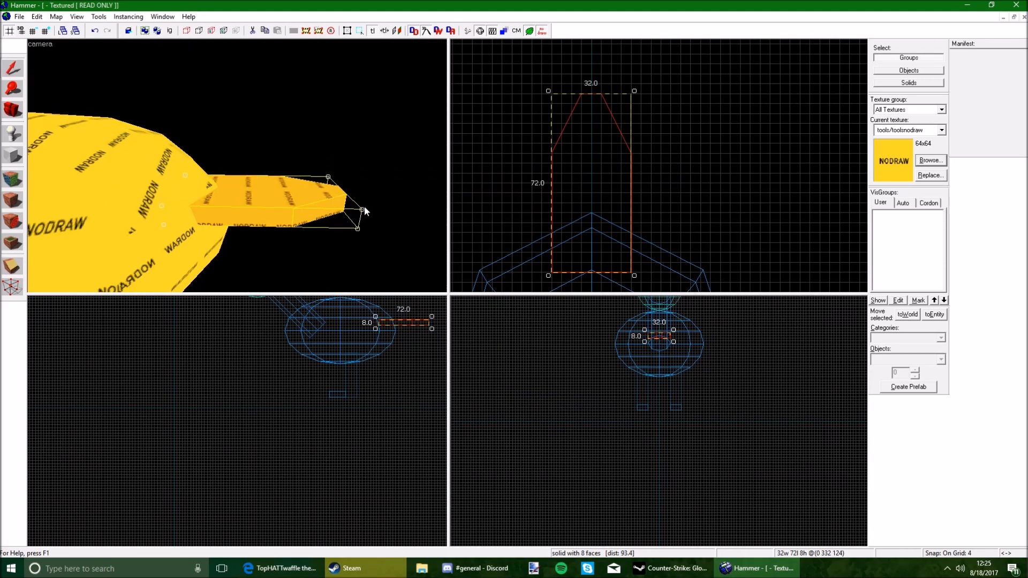
- Rotate the tapered tail so that its outer end points upwards from the rear of the body
{"action": "left_click_drag", "start_coordinate": [431, 316], "coordinate": [420, 294]}
{"action": "key", "text": "z"}
{"action": "left_click", "coordinate": [238, 166]}
{"action": "scroll", "coordinate": [560, 231], "scroll_direction": "down", "scroll_amount": 4}
- Create a thin block against the side of the body for a wing
{"action": "key", "text": "shift+b"}
{"action": "left_click_drag", "start_coordinate": [562, 243], "coordinate": [639, 138]}
{"action": "left_click_drag", "start_coordinate": [337, 367], "coordinate": [337, 326]}
{"action": "left_click_drag", "start_coordinate": [338, 295], "coordinate": [337, 328]}
{"action": "key", "text": "Return"}
{"action": "key", "text": "z"}
{"action": "key", "text": "z"}
- Clip the corners of the wing block to give it a rounded wing outline
{"action": "scroll", "coordinate": [611, 255], "scroll_direction": "up", "scroll_amount": 2}
{"action": "key", "text": "shift+x"}
{"action": "left_click_drag", "start_coordinate": [583, 240], "coordinate": [602, 230]}
{"action": "left_click_drag", "start_coordinate": [634, 193], "coordinate": [638, 161]}
{"action": "scroll", "coordinate": [638, 194], "scroll_direction": "up", "scroll_amount": 4}
{"action": "key", "text": "Return"}
{"action": "scroll", "coordinate": [637, 194], "scroll_direction": "down", "scroll_amount": 4}
- Adjust the wing's shape, place matching wings on both sides of the body and tilt them outwards
{"action": "left_click", "coordinate": [12, 68]}
{"action": "left_click_drag", "start_coordinate": [292, 155], "coordinate": [273, 262]}
{"action": "double_click", "coordinate": [241, 225]}
{"action": "left_click", "coordinate": [684, 160]}
{"action": "left_click", "coordinate": [11, 288]}
{"action": "left_click_drag", "start_coordinate": [571, 72], "coordinate": [570, 96]}
{"action": "left_click", "coordinate": [12, 68]}
{"action": "left_click_drag", "start_coordinate": [703, 345], "coordinate": [703, 338]}
{"action": "left_click", "coordinate": [570, 176]}
{"action": "left_click_drag", "start_coordinate": [618, 94], "coordinate": [625, 102]}
{"action": "key", "text": "z"}
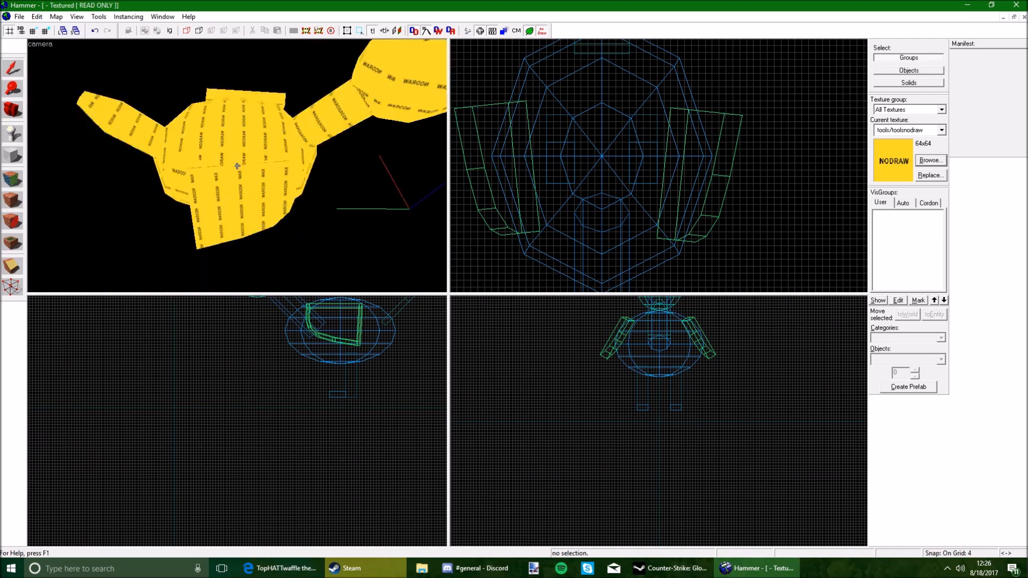
- Filter the textures by "dev" and choose dev/dev_measuregeneric01 as the orange texture for the feet
{"action": "left_click", "coordinate": [12, 179]}
{"action": "key", "text": "z"}
{"action": "key", "text": "z"}
{"action": "left_click", "coordinate": [493, 320]}
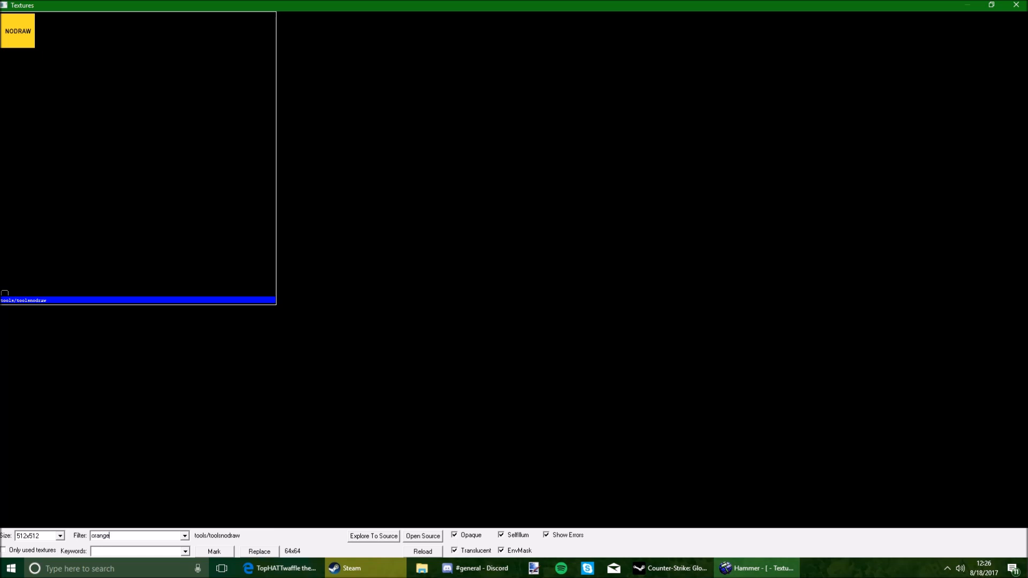
{"action": "key", "text": "BackSpace"}
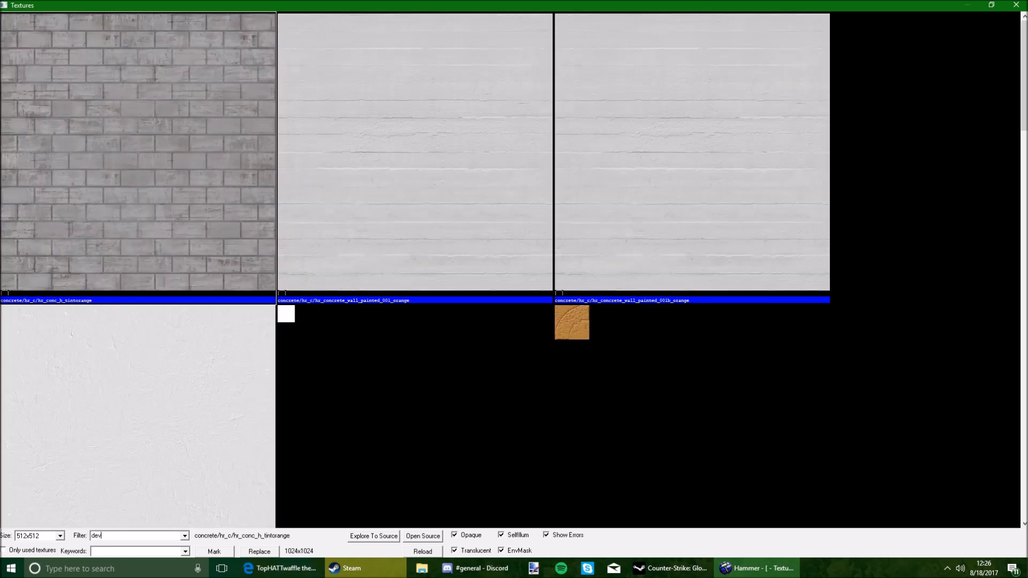
{"action": "scroll", "coordinate": [311, 168], "scroll_direction": "down", "scroll_amount": 20}
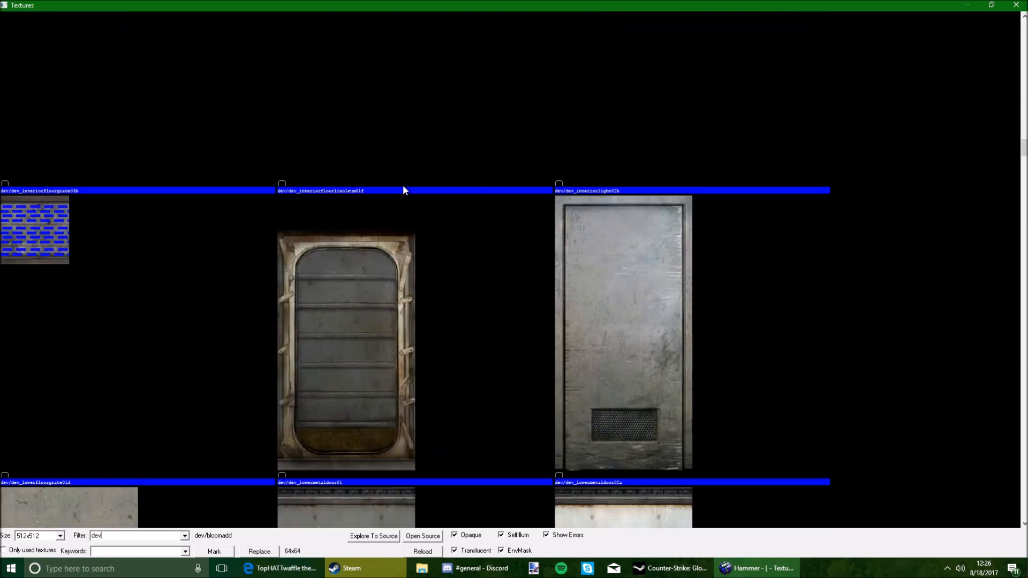
{"action": "scroll", "coordinate": [423, 185], "scroll_direction": "down", "scroll_amount": 20}
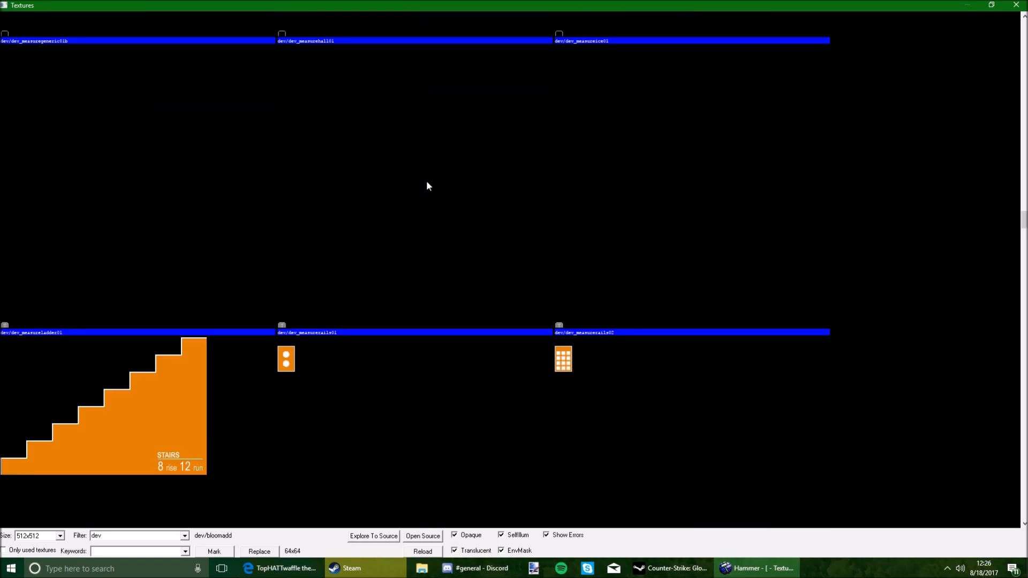
{"action": "scroll", "coordinate": [426, 180], "scroll_direction": "down", "scroll_amount": 5}
{"action": "scroll", "coordinate": [387, 224], "scroll_direction": "up", "scroll_amount": 15}
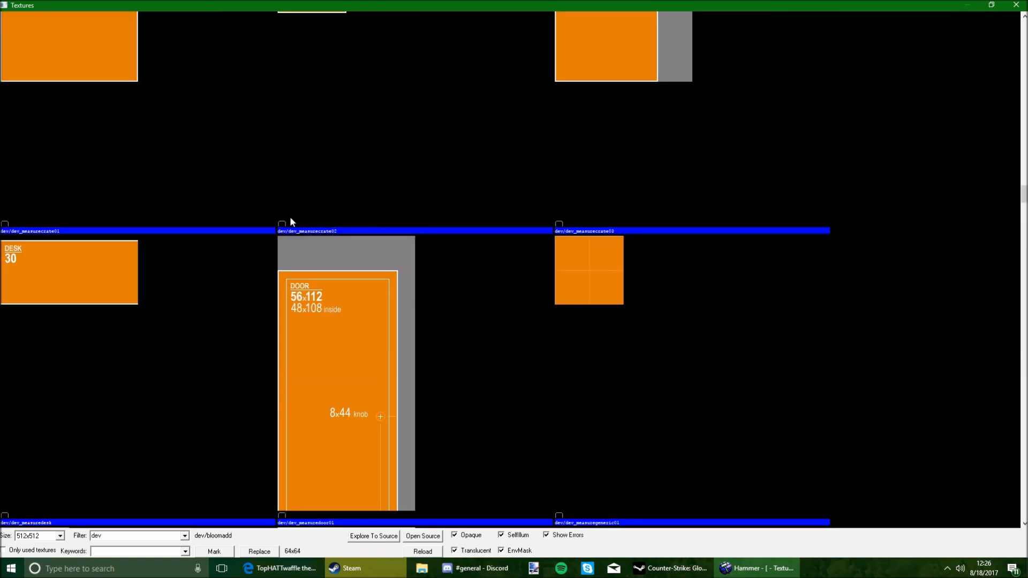
{"action": "double_click", "coordinate": [598, 284]}
- Apply the orange dev/dev_measuregeneric01 texture to the faces of the first foot block
{"action": "scroll", "coordinate": [235, 207], "scroll_direction": "up", "scroll_amount": 3}
{"action": "key", "text": "w"}
{"action": "key", "text": "z"}
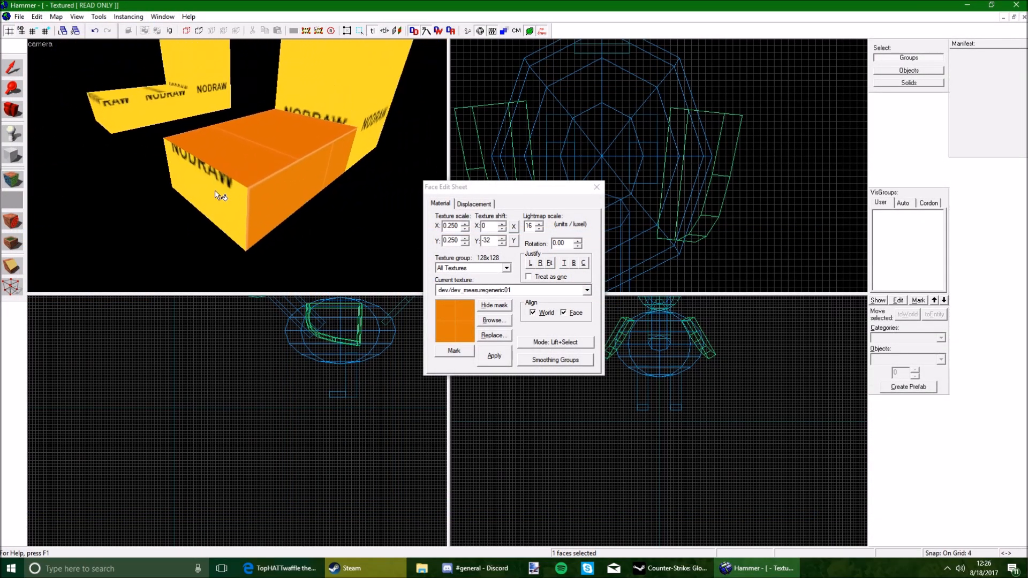
{"action": "key", "text": "z"}
{"action": "key", "text": "z"}
{"action": "key", "text": "z"}
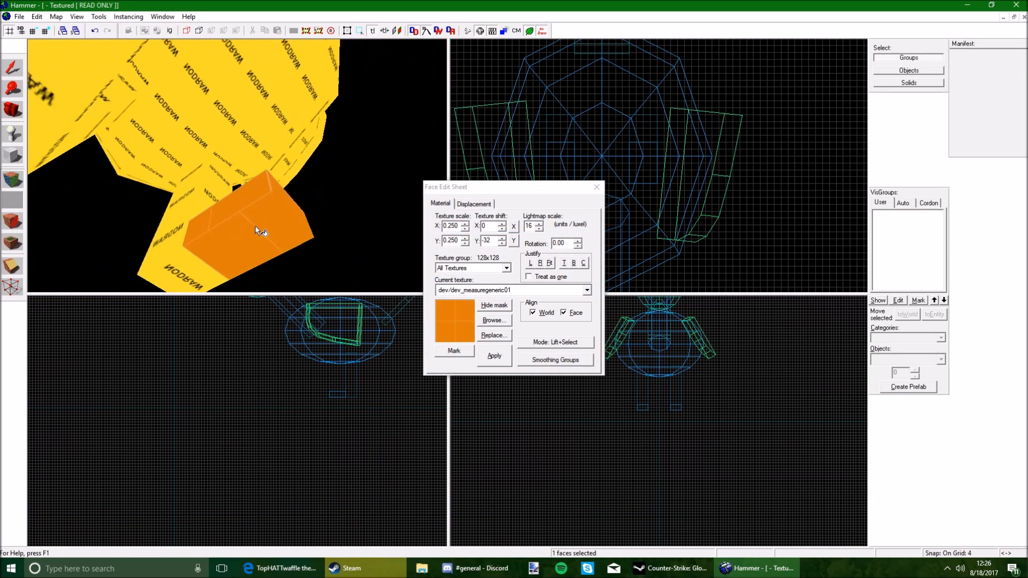
{"action": "key", "text": "s"}
{"action": "key", "text": "z"}
{"action": "right_click", "coordinate": [253, 215]}
{"action": "key", "text": "z"}
- Apply the same orange texture to the faces of the second foot block
{"action": "key", "text": "w"}
{"action": "key", "text": "z"}
{"action": "right_click", "coordinate": [252, 115]}
{"action": "key", "text": "z"}
{"action": "key", "text": "z"}
{"action": "key", "text": "z"}
{"action": "key", "text": "d"}
{"action": "key", "text": "z"}
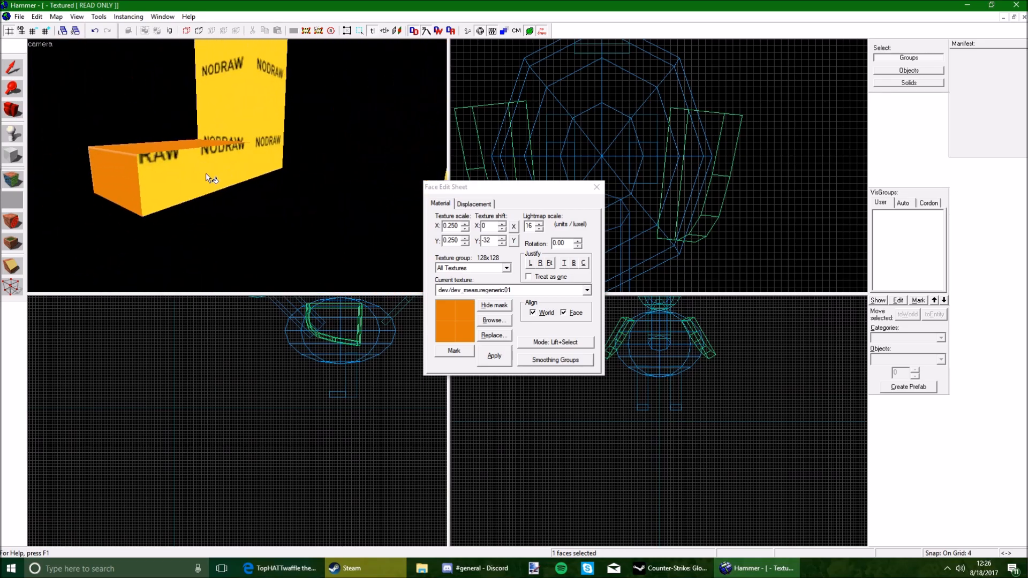
{"action": "right_click", "coordinate": [217, 173]}
{"action": "key", "text": "z"}
{"action": "key", "text": "s"}
{"action": "key", "text": "d"}
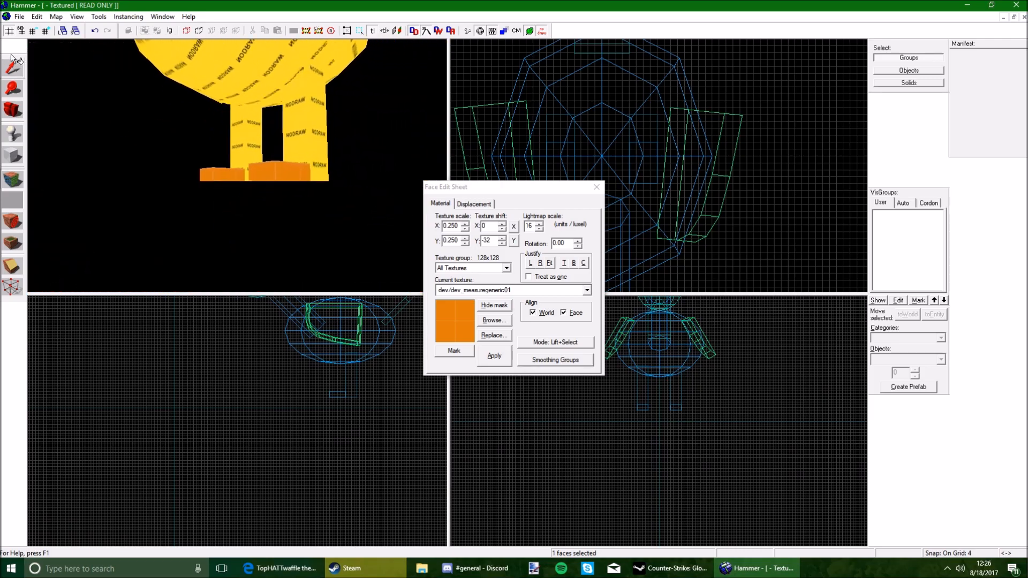
- Select both legs and shorten them from below to a height of 56 units, ending at the top of the feet
{"action": "key", "text": "z"}
{"action": "key", "text": "shift+s"}
{"action": "left_click", "coordinate": [240, 138], "text": "ctrl"}
{"action": "key", "text": "w"}
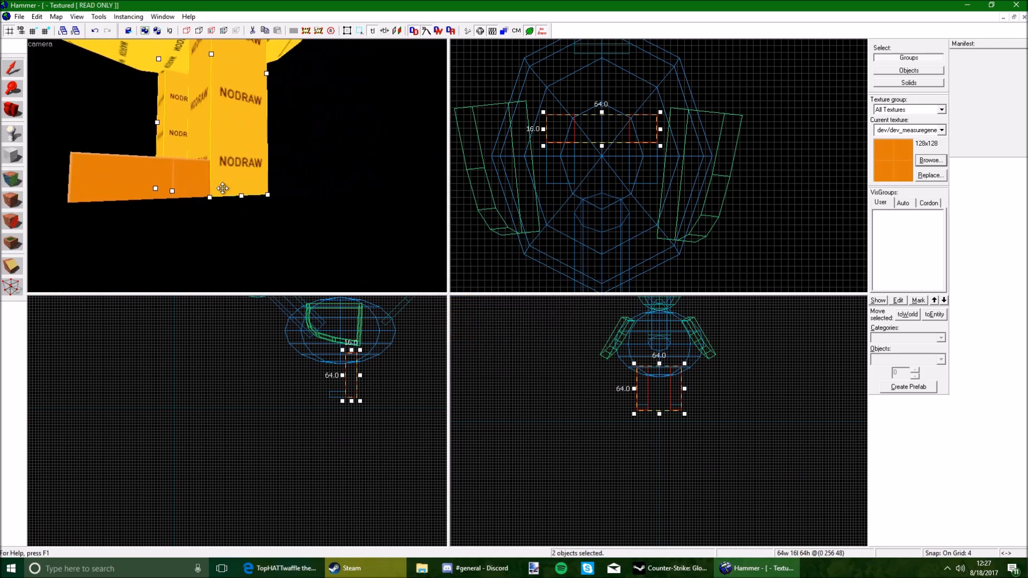
{"action": "left_click_drag", "start_coordinate": [241, 195], "coordinate": [239, 164]}
{"action": "left_click", "coordinate": [191, 171]}
{"action": "key", "text": "z"}
{"action": "key", "text": "d"}
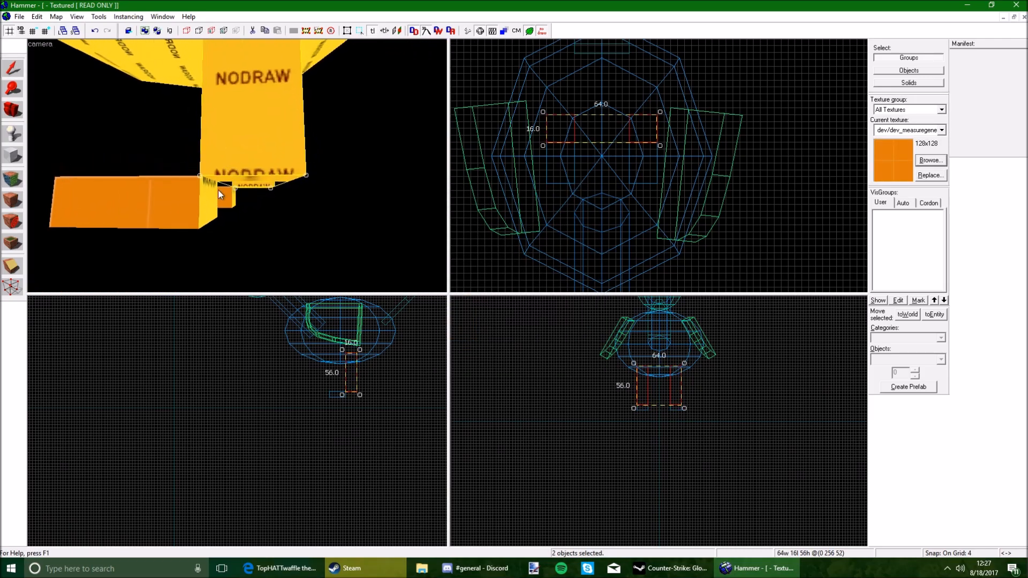
- Extend the foot blocks backwards beneath the legs until they are flush with the legs' rear faces
{"action": "key", "text": "z"}
{"action": "left_click", "coordinate": [188, 188]}
{"action": "mouse_move", "coordinate": [197, 202]}
{"action": "left_mouse_down"}
{"action": "mouse_move", "coordinate": [357, 201]}
{"action": "mouse_move", "coordinate": [327, 198]}
{"action": "left_mouse_up"}
{"action": "key", "text": "ctrl+z"}
{"action": "key", "text": "a"}
{"action": "key", "text": "w"}
{"action": "left_click", "coordinate": [252, 172]}
{"action": "key", "text": "d"}
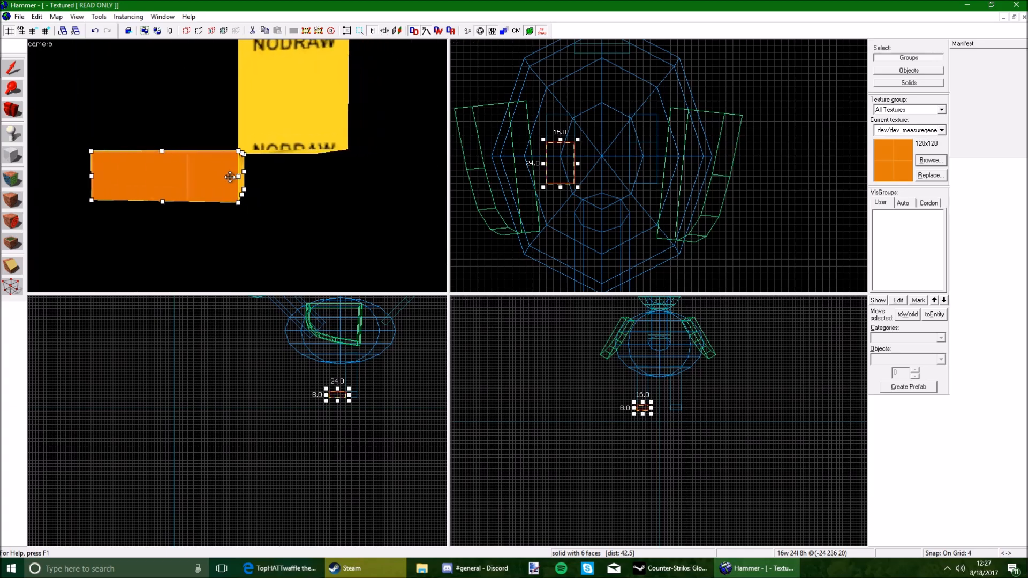
{"action": "left_click_drag", "start_coordinate": [244, 175], "coordinate": [347, 178]}
- Make tools/toolsnodraw the current texture again by sampling it from the leg
{"action": "left_click", "coordinate": [330, 121]}
{"action": "key", "text": "shift+b"}
{"action": "scroll", "coordinate": [548, 125], "scroll_direction": "up", "scroll_amount": 3}
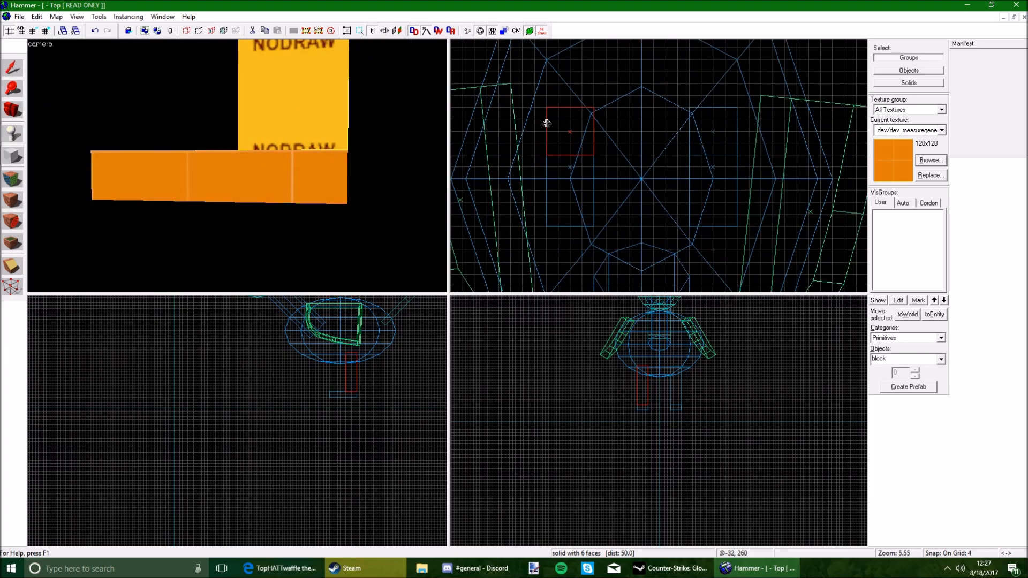
{"action": "scroll", "coordinate": [228, 157], "scroll_direction": "down", "scroll_amount": 2}
{"action": "key", "text": "shift+a"}
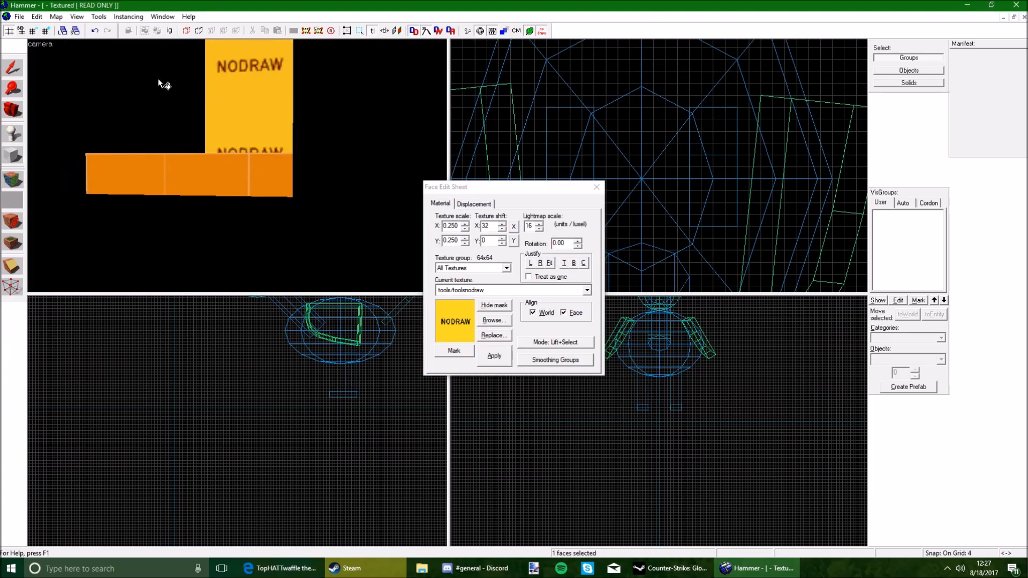
- Create an 8-sided cylinder, 16 by 16 units and 56 high, in the space of one square leg
{"action": "left_click", "coordinate": [14, 68]}
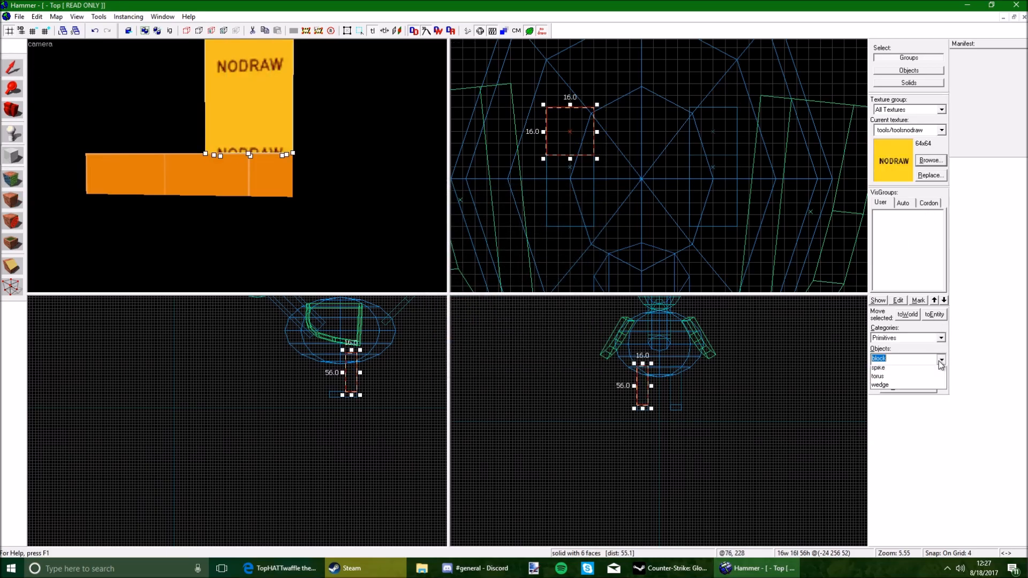
{"action": "scroll", "coordinate": [679, 192], "scroll_direction": "down", "scroll_amount": 2}
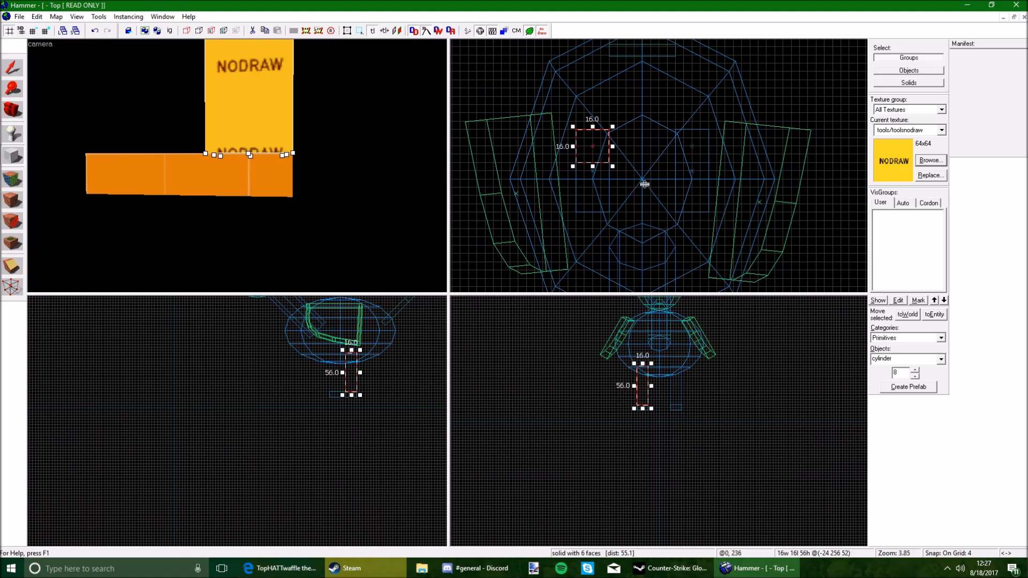
{"action": "key", "text": "Return"}
{"action": "scroll", "coordinate": [616, 155], "scroll_direction": "up", "scroll_amount": 7}
{"action": "scroll", "coordinate": [594, 155], "scroll_direction": "down", "scroll_amount": 5}
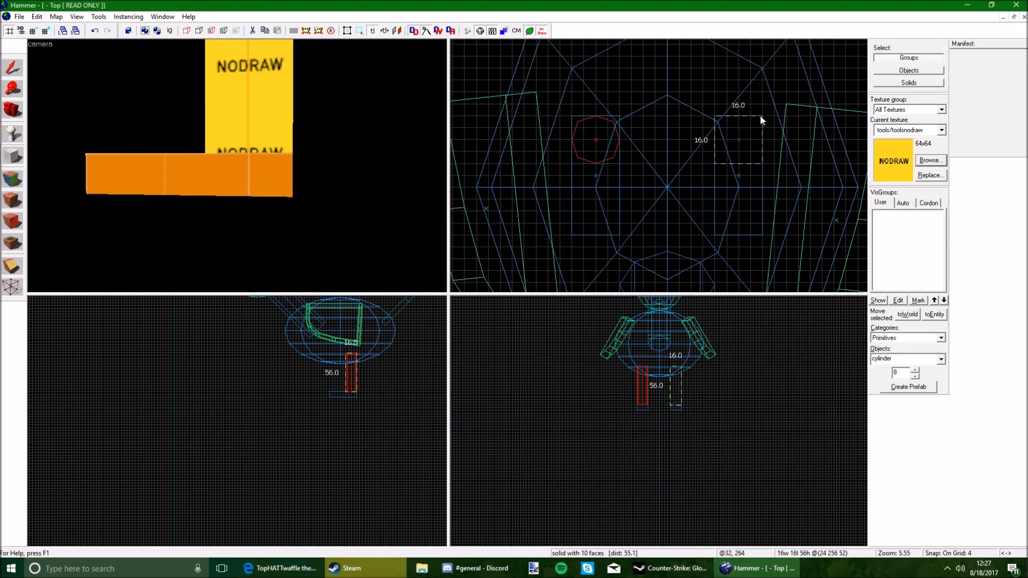
- Delete the square block leg and copy the cylinder leg onto the other foot
{"action": "left_click", "coordinate": [282, 84]}
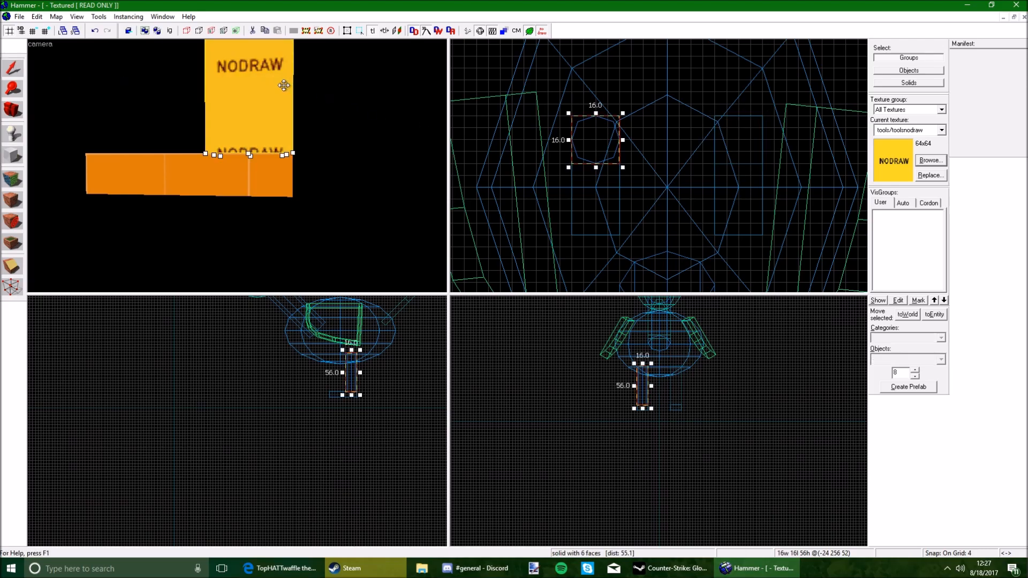
{"action": "scroll", "coordinate": [282, 84], "scroll_direction": "down", "scroll_amount": 4}
{"action": "key", "text": "Delete"}
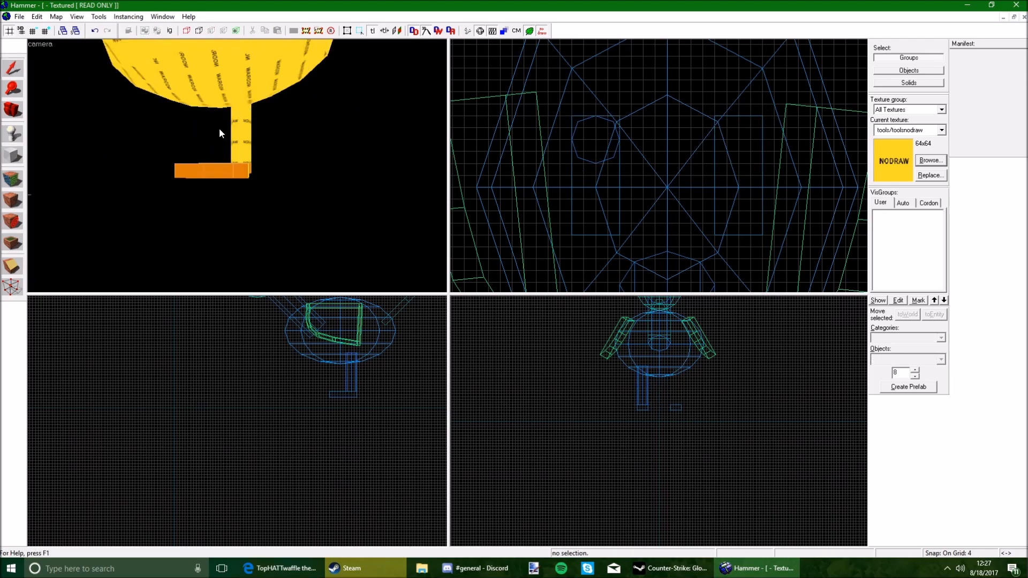
{"action": "scroll", "coordinate": [219, 129], "scroll_direction": "up", "scroll_amount": 4}
{"action": "key", "text": "z"}
{"action": "key", "text": "z"}
{"action": "key", "text": "w"}
{"action": "key", "text": "d"}
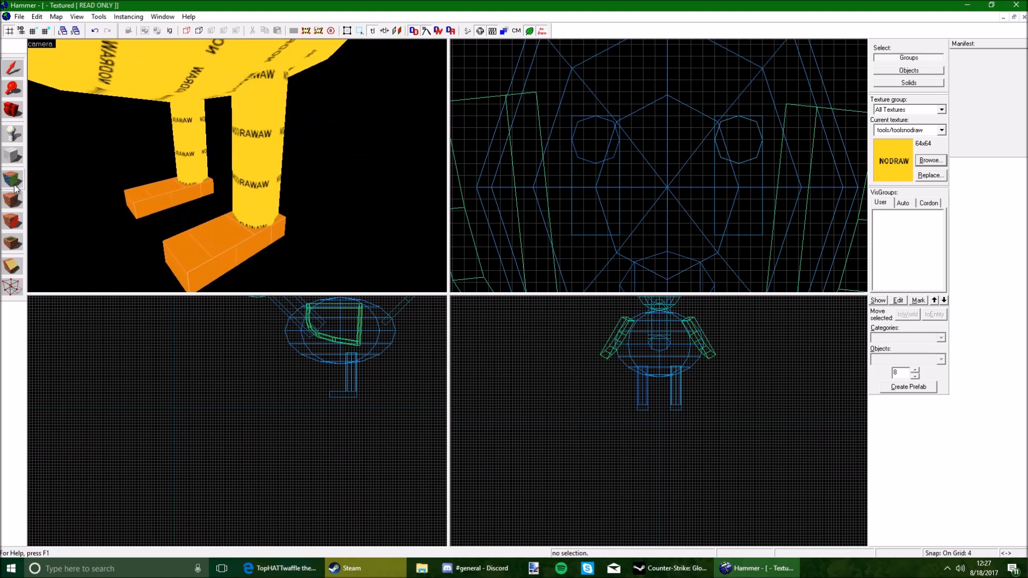
- Filter the textures by "reflect" and choose dev/reflectivity_80b as the white texture
{"action": "left_click", "coordinate": [11, 179]}
{"action": "left_click", "coordinate": [282, 167]}
{"action": "left_click", "coordinate": [493, 320]}
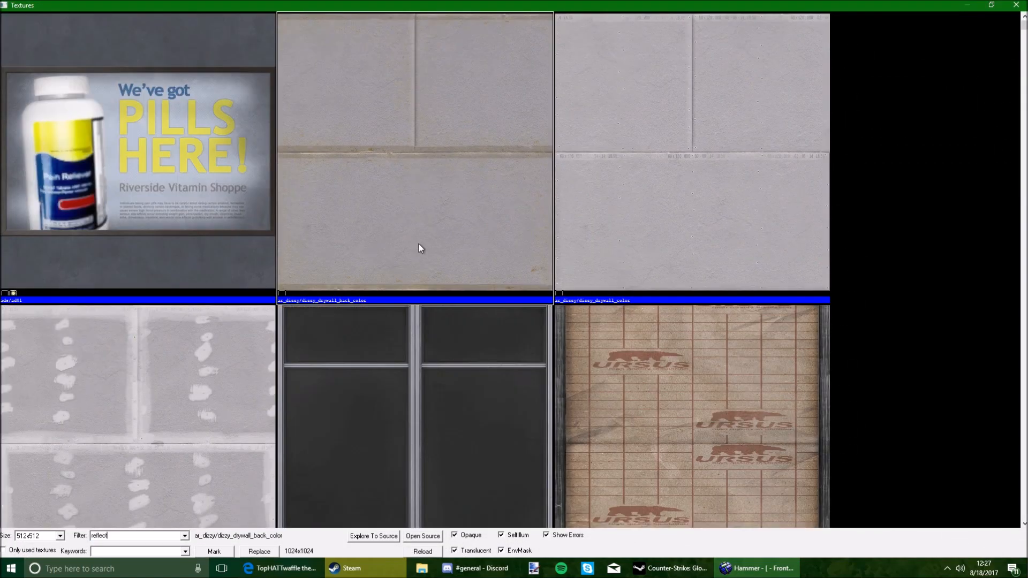
{"action": "double_click", "coordinate": [289, 138]}
- Apply dev/reflectivity_80b to the faces of both cylinder legs
{"action": "right_click", "coordinate": [284, 137]}
{"action": "key", "text": "z"}
{"action": "key", "text": "w"}
{"action": "key", "text": "z"}
{"action": "left_click", "coordinate": [314, 204]}
{"action": "left_click", "coordinate": [312, 160]}
{"action": "key", "text": "z"}
{"action": "key", "text": "z"}
{"action": "key", "text": "z"}
{"action": "key", "text": "z"}
- Apply the white dev/reflectivity_80b texture to the faces all around the body sphere
{"action": "left_click", "coordinate": [255, 188]}
{"action": "key", "text": "z"}
{"action": "key", "text": "z"}
{"action": "left_click", "coordinate": [289, 175]}
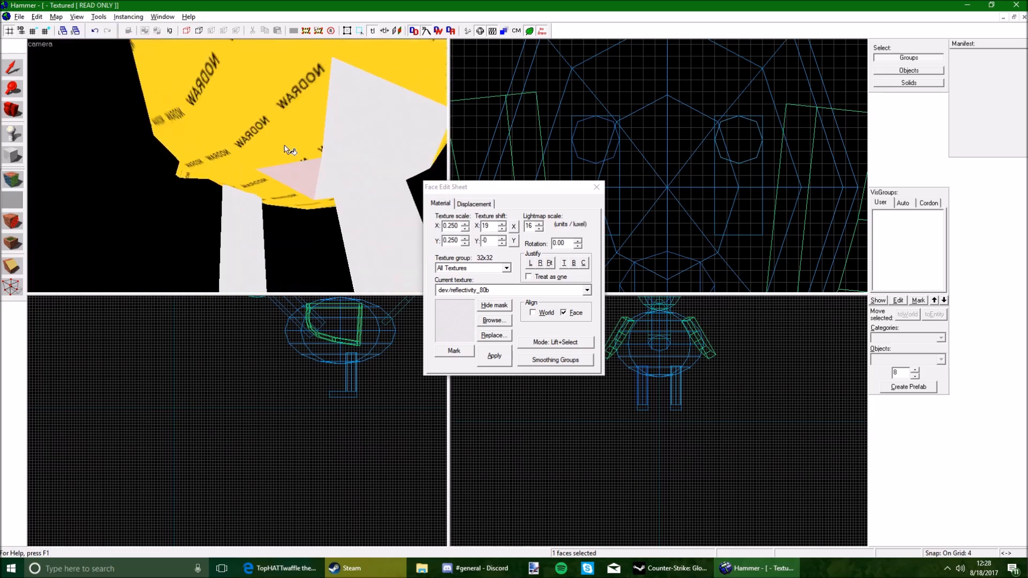
{"action": "key", "text": "z"}
{"action": "key", "text": "z"}
{"action": "key", "text": "z"}
{"action": "key", "text": "z"}
{"action": "left_click", "coordinate": [210, 138]}
{"action": "key", "text": "z"}
{"action": "key", "text": "z"}
{"action": "left_click", "coordinate": [265, 166]}
{"action": "key", "text": "z"}
{"action": "key", "text": "z"}
{"action": "key", "text": "z"}
{"action": "left_click", "coordinate": [237, 166]}
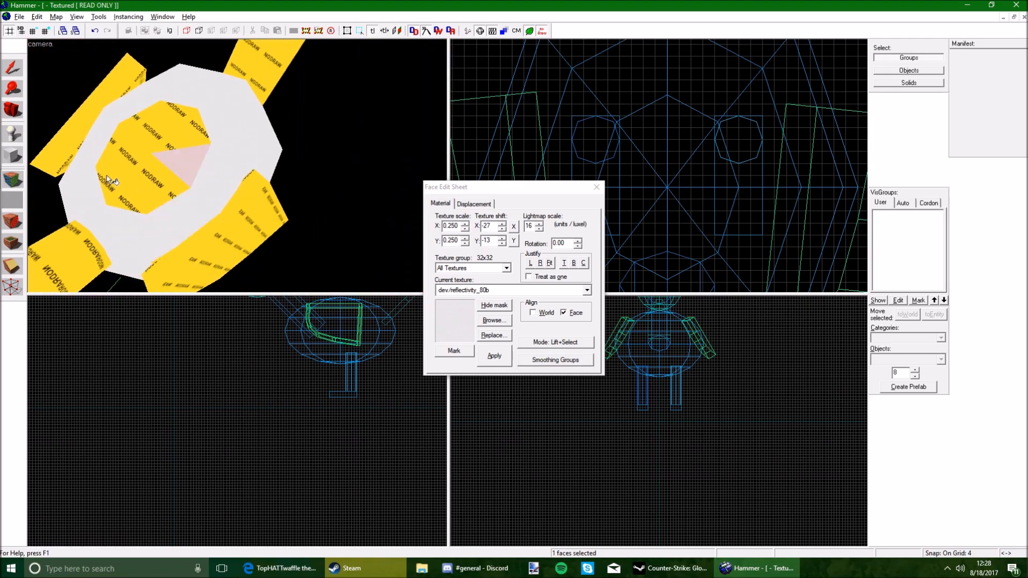
- Cover the neck and the head sphere with the white dev/reflectivity_80b texture
{"action": "key", "text": "z"}
{"action": "left_click", "coordinate": [235, 188]}
{"action": "key", "text": "z"}
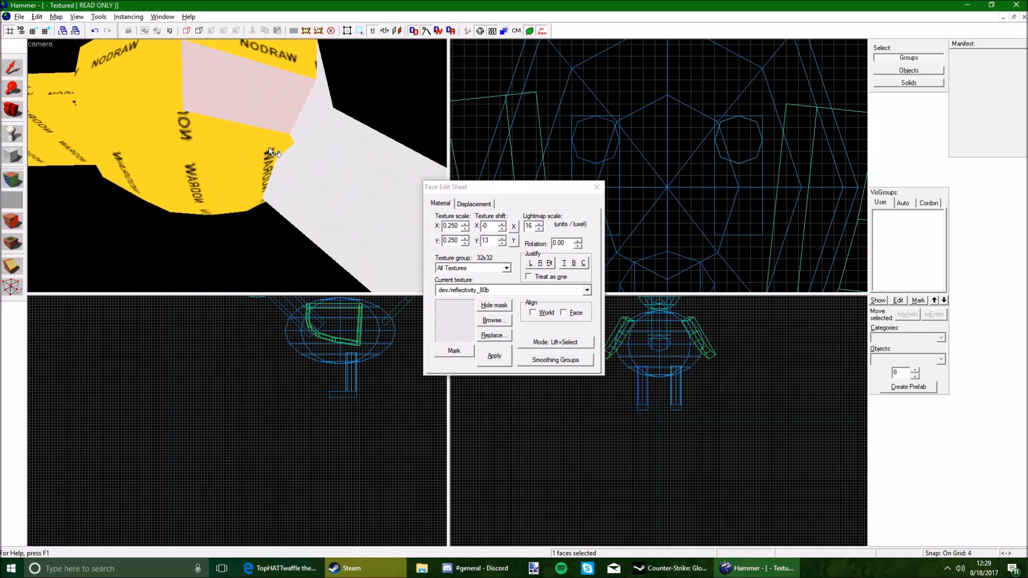
{"action": "left_click", "coordinate": [237, 166]}
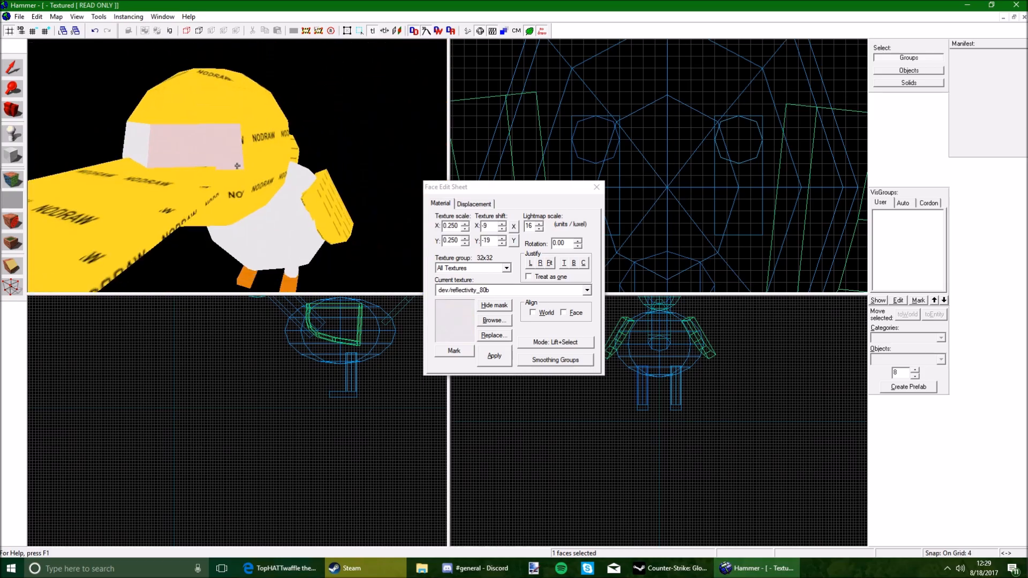
{"action": "key", "text": "z"}
{"action": "left_click", "coordinate": [233, 176]}
{"action": "key", "text": "z"}
{"action": "key", "text": "z"}
{"action": "left_click", "coordinate": [230, 116]}
{"action": "right_click", "coordinate": [254, 138]}
{"action": "key", "text": "z"}
{"action": "left_click", "coordinate": [286, 169]}
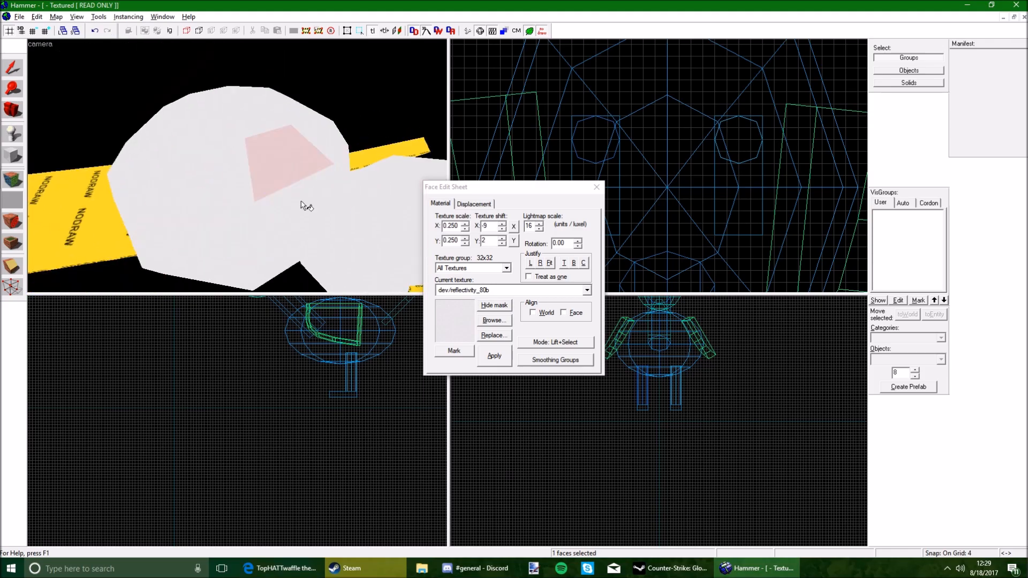
- Apply the white dev/reflectivity_80b texture to the faces of both wings
{"action": "key", "text": "z"}
{"action": "left_click", "coordinate": [237, 168]}
{"action": "key", "text": "z"}
{"action": "left_click", "coordinate": [277, 229]}
{"action": "key", "text": "z"}
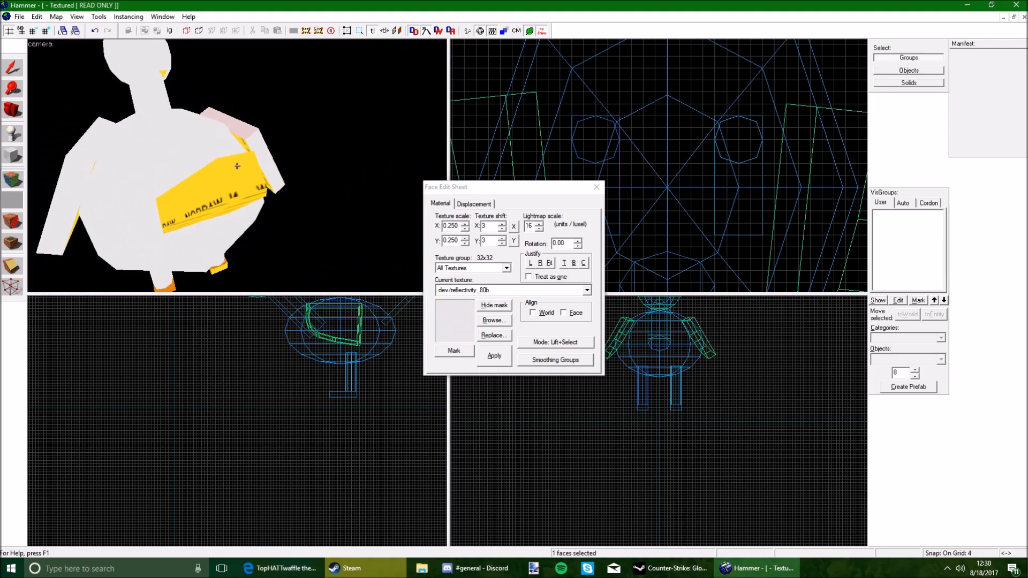
- Cover the nodraw tail and the remaining wing faces with the white dev/reflectivity_80b texture
{"action": "key", "text": "z"}
{"action": "left_click", "coordinate": [270, 164]}
{"action": "key", "text": "z"}
{"action": "key", "text": "z"}
{"action": "left_click", "coordinate": [234, 165]}
{"action": "key", "text": "z"}
{"action": "key", "text": "z"}
{"action": "left_click", "coordinate": [259, 171]}
{"action": "key", "text": "z"}
{"action": "key", "text": "z"}
{"action": "left_click", "coordinate": [290, 148]}
{"action": "key", "text": "z"}
- Apply the orange texture of the feet to the faces of the nodraw bill
{"action": "key", "text": "z"}
{"action": "left_click", "coordinate": [242, 184]}
{"action": "key", "text": "z"}
{"action": "key", "text": "z"}
{"action": "left_click", "coordinate": [237, 166]}
{"action": "key", "text": "z"}
{"action": "key", "text": "z"}
{"action": "left_click", "coordinate": [237, 166]}
{"action": "key", "text": "z"}
{"action": "key", "text": "shift+a"}
{"action": "key", "text": "shift+a"}
{"action": "type", "text": "zz"}
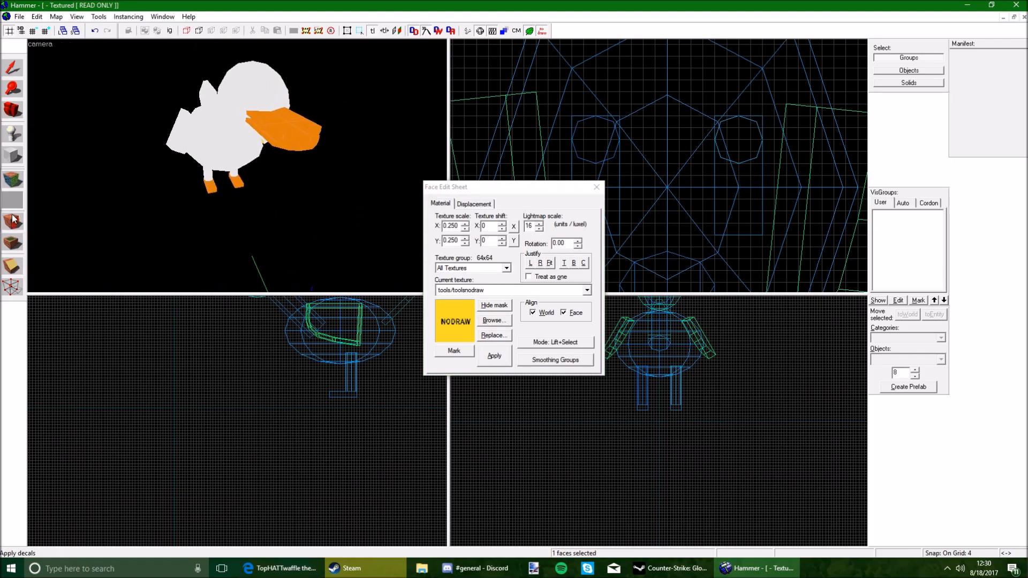
- Filter the textures by "decal" and choose decals/brick/brick1
{"action": "type", "text": "decal"}
{"action": "scroll", "coordinate": [443, 256], "scroll_direction": "down", "scroll_amount": 15}
{"action": "scroll", "coordinate": [528, 249], "scroll_direction": "down", "scroll_amount": 8}
{"action": "double_click", "coordinate": [570, 264]}
- Try to place two brick1 decals as eyes on the front of the head above the bill
{"action": "key", "text": "z"}
{"action": "key", "text": "w"}
{"action": "key", "text": "z"}
{"action": "key", "text": "d"}
{"action": "left_click", "coordinate": [265, 145]}
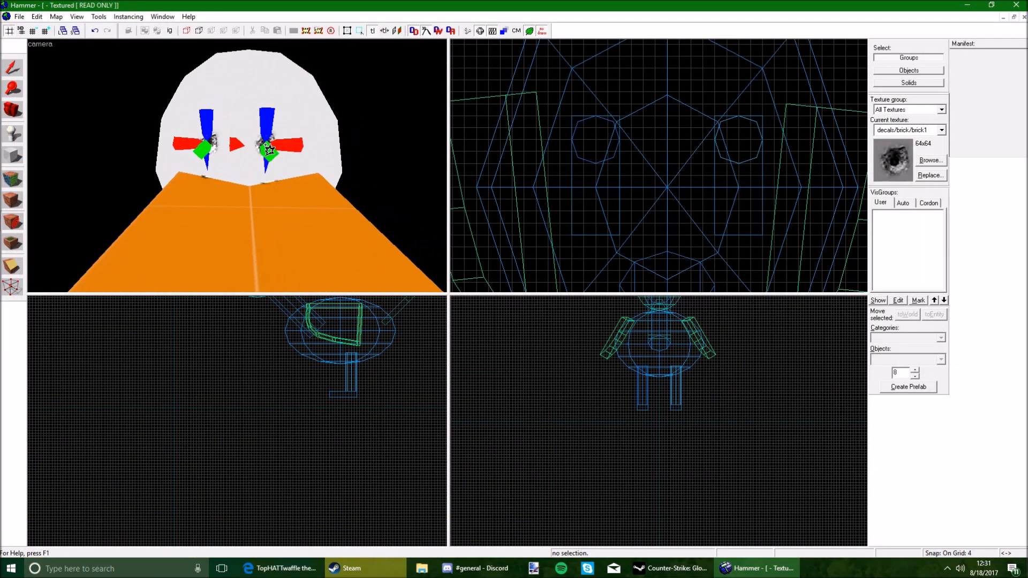
{"action": "key", "text": "d"}
{"action": "key", "text": "z"}
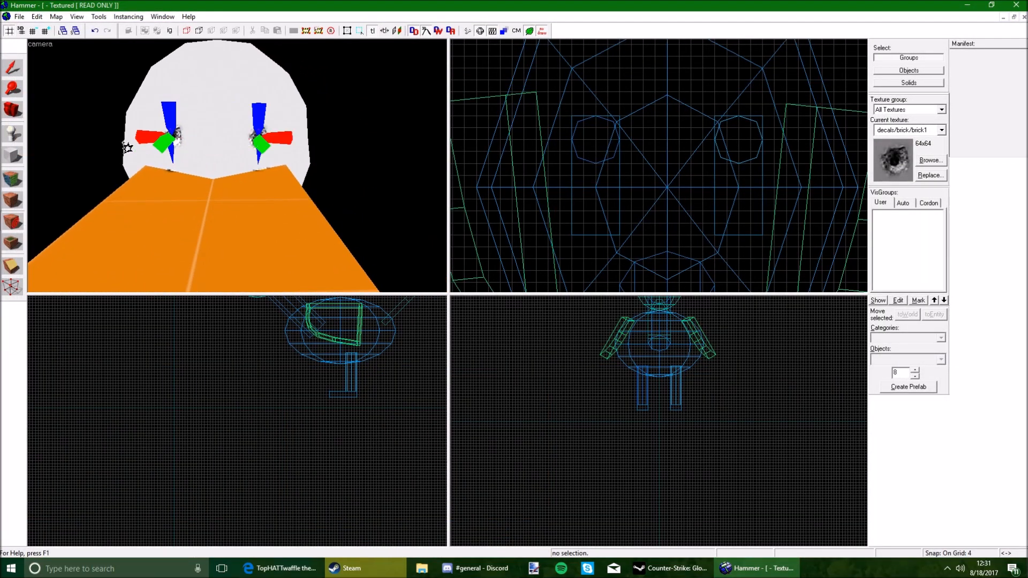
{"action": "key", "text": "s"}
{"action": "key", "text": "w"}
{"action": "left_click", "coordinate": [211, 146]}
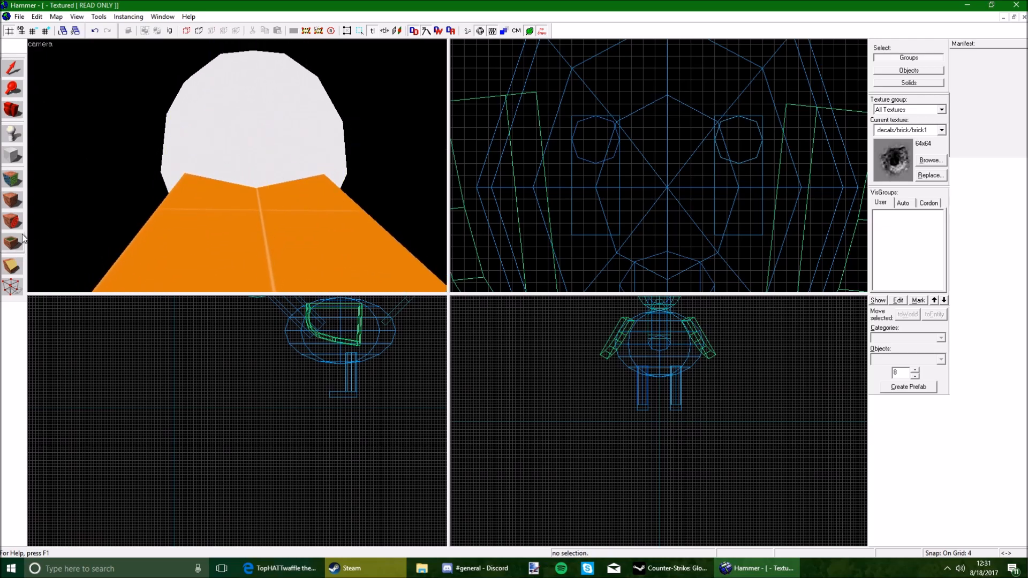
- Place two brick1 overlays side by side on the front of the head as eyes
{"action": "left_click", "coordinate": [13, 243]}
{"action": "left_click", "coordinate": [211, 145]}
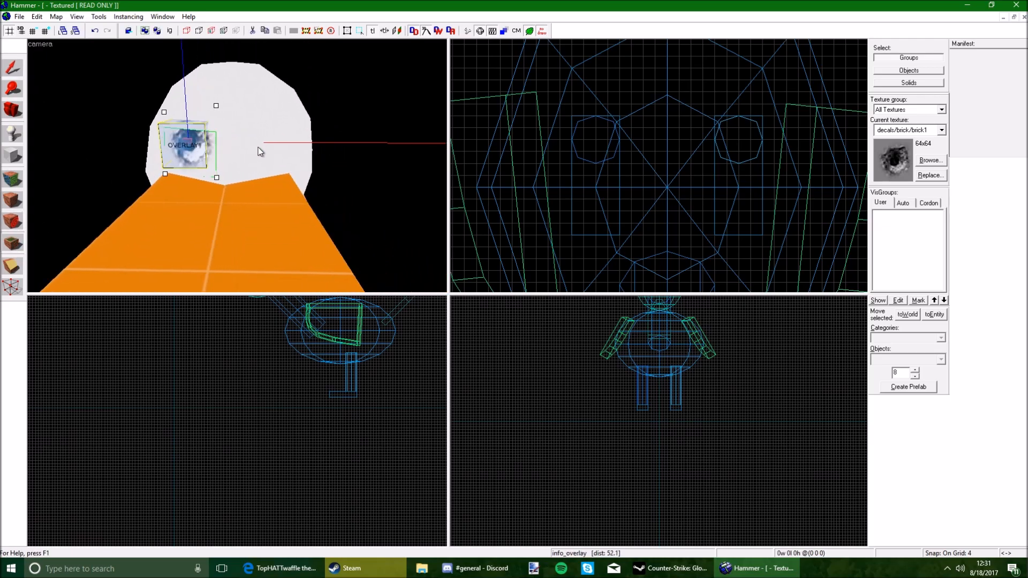
{"action": "scroll", "coordinate": [206, 128], "scroll_direction": "up", "scroll_amount": 2}
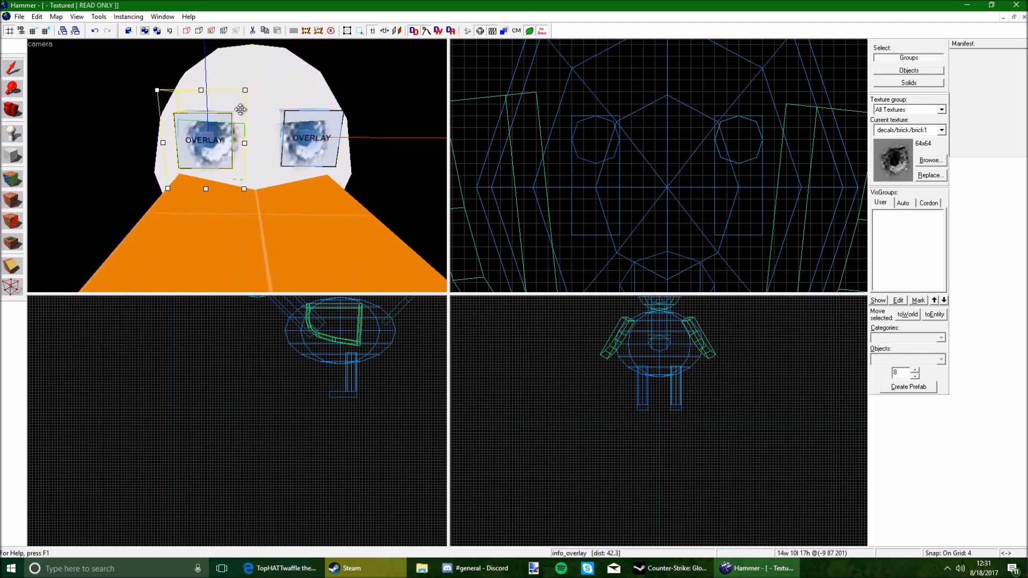
- Select both eye overlays and open their shared Brush faces property
{"action": "left_click", "coordinate": [295, 130], "text": "ctrl"}
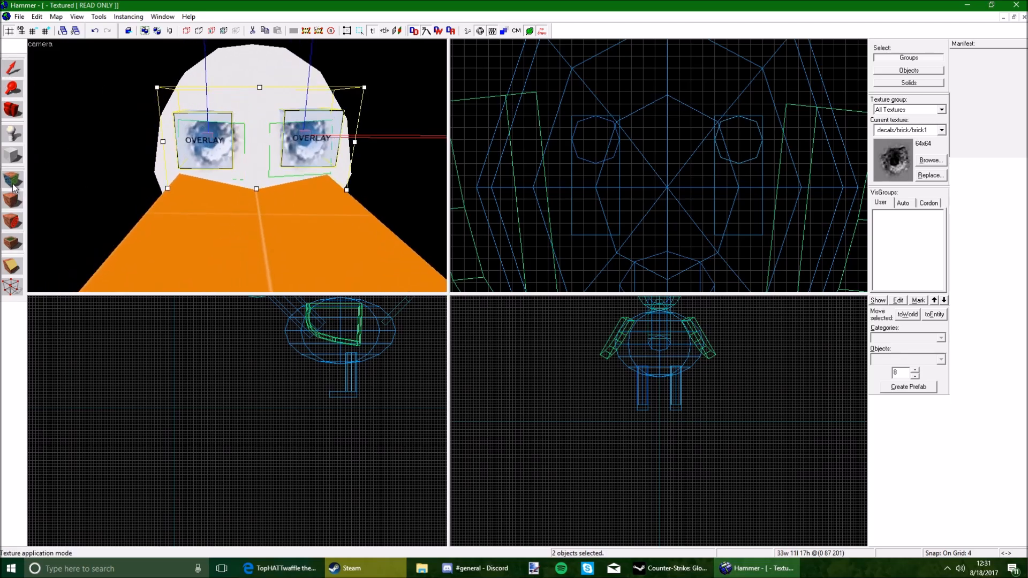
{"action": "left_click", "coordinate": [13, 186]}
{"action": "left_click", "coordinate": [12, 69]}
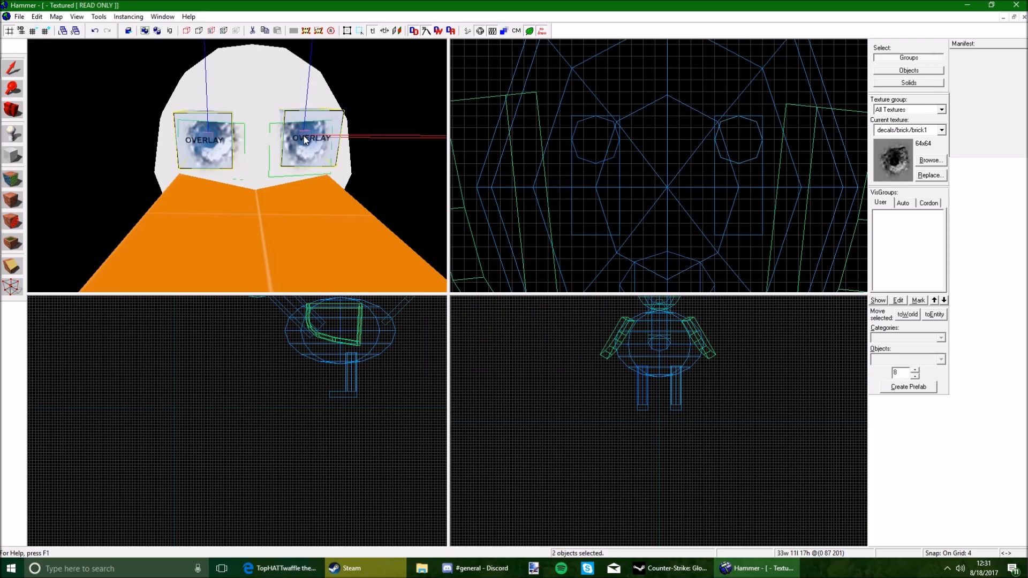
{"action": "key", "text": "alt+Return"}
{"action": "left_click", "coordinate": [471, 272]}
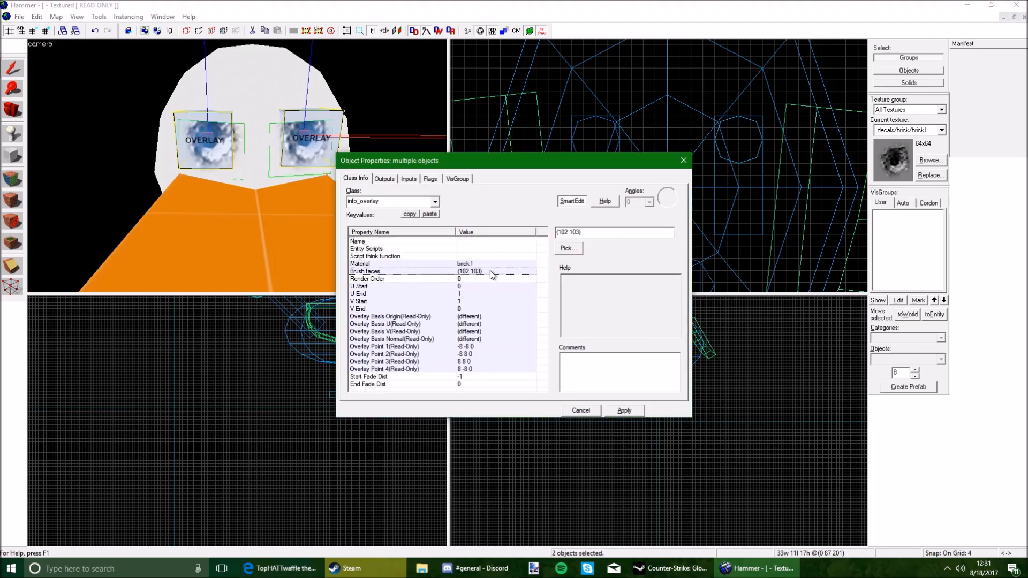
- Assign head faces 102, 103, 94, 95, 110 and 111 to both eye overlays and apply the change
{"action": "left_click", "coordinate": [267, 117], "text": "ctrl"}
{"action": "left_click", "coordinate": [235, 114], "text": "ctrl"}
{"action": "key", "text": "z"}
{"action": "key", "text": "d"}
{"action": "key", "text": "z"}
{"action": "left_click", "coordinate": [262, 227], "text": "ctrl"}
{"action": "key", "text": "z"}
{"action": "key", "text": "z"}
{"action": "left_click", "coordinate": [214, 181], "text": "ctrl"}
{"action": "key", "text": "z"}
{"action": "key", "text": "z"}
{"action": "left_click", "coordinate": [232, 170], "text": "ctrl"}
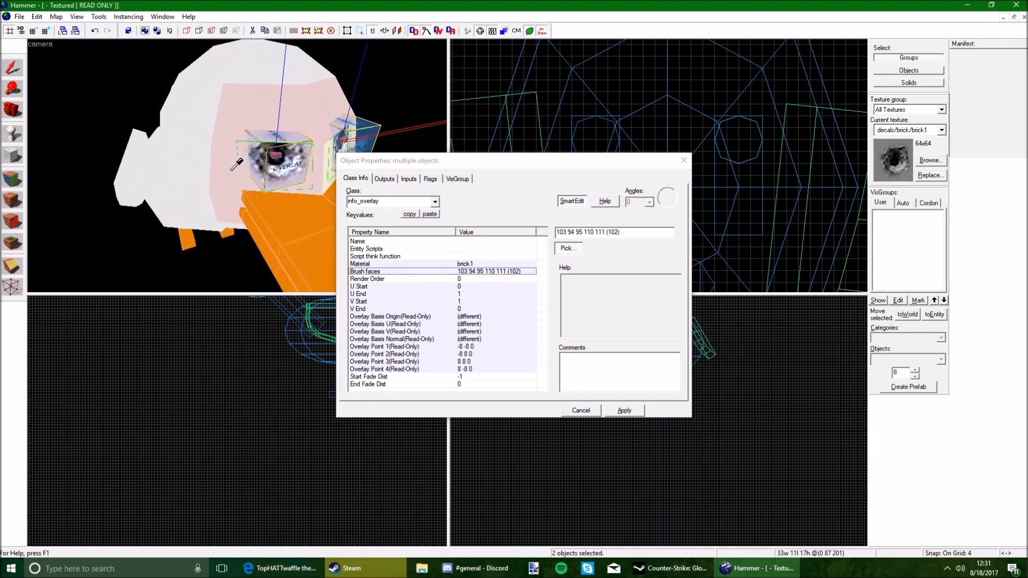
{"action": "key", "text": "z"}
{"action": "key", "text": "z"}
{"action": "left_click", "coordinate": [256, 176], "text": "ctrl"}
{"action": "left_click", "coordinate": [256, 175], "text": "ctrl"}
{"action": "key", "text": "z"}
{"action": "key", "text": "z"}
{"action": "left_click", "coordinate": [624, 410]}
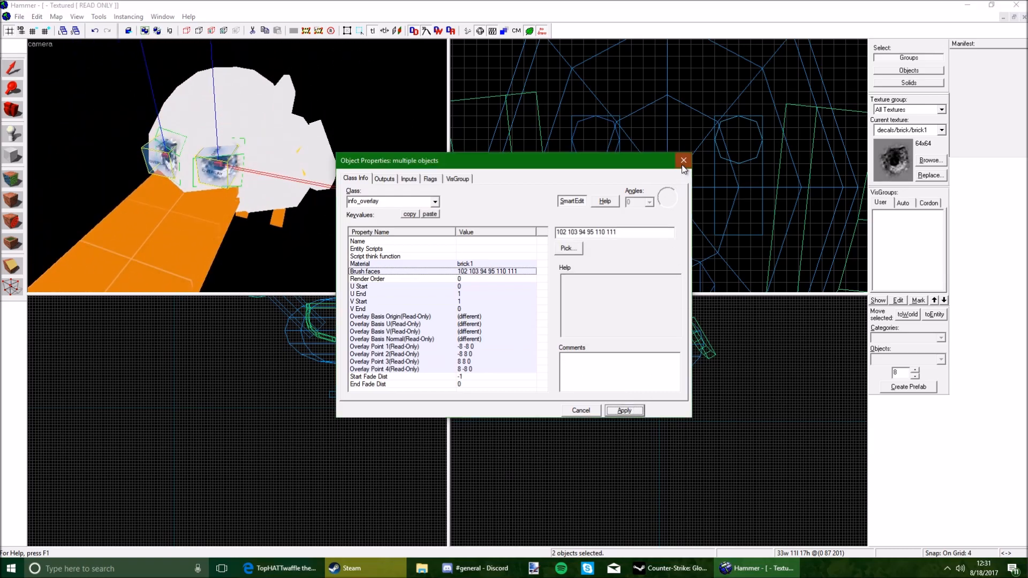
{"action": "left_click", "coordinate": [683, 165]}
- Examine how the two eye overlays project onto the head faces from close up and from the front
{"action": "key", "text": "z"}
{"action": "key", "text": "w"}
{"action": "key", "text": "s"}
{"action": "key", "text": "z"}
{"action": "key", "text": "Escape"}
{"action": "key", "text": "z"}
{"action": "key", "text": "w"}
{"action": "key", "text": "s"}
{"action": "key", "text": "z"}
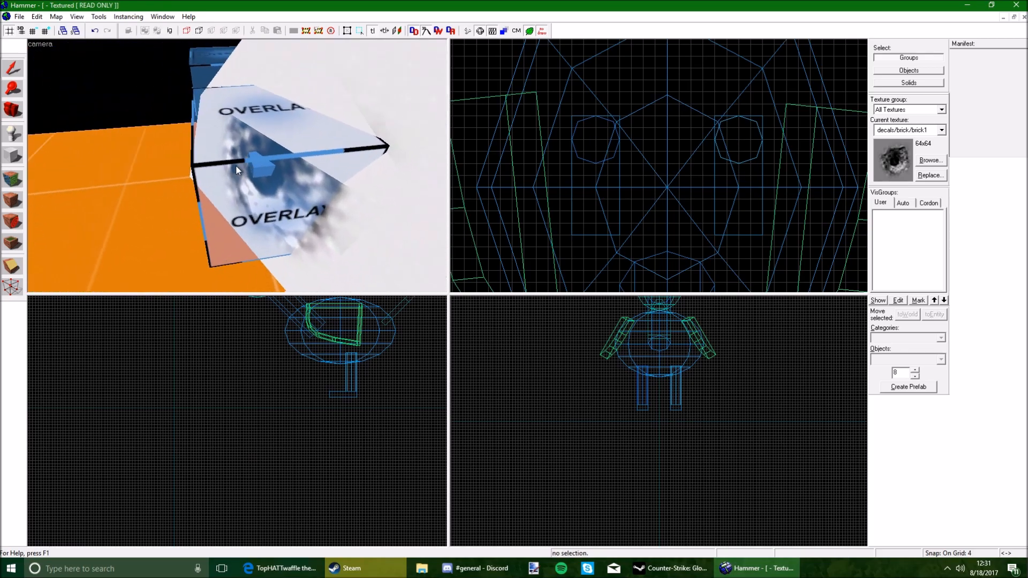
{"action": "left_click", "coordinate": [247, 167]}
{"action": "key", "text": "z"}
{"action": "key", "text": "s"}
{"action": "key", "text": "z"}
{"action": "key", "text": "Escape"}
{"action": "key", "text": "z"}
{"action": "key", "text": "w"}
{"action": "key", "text": "a"}
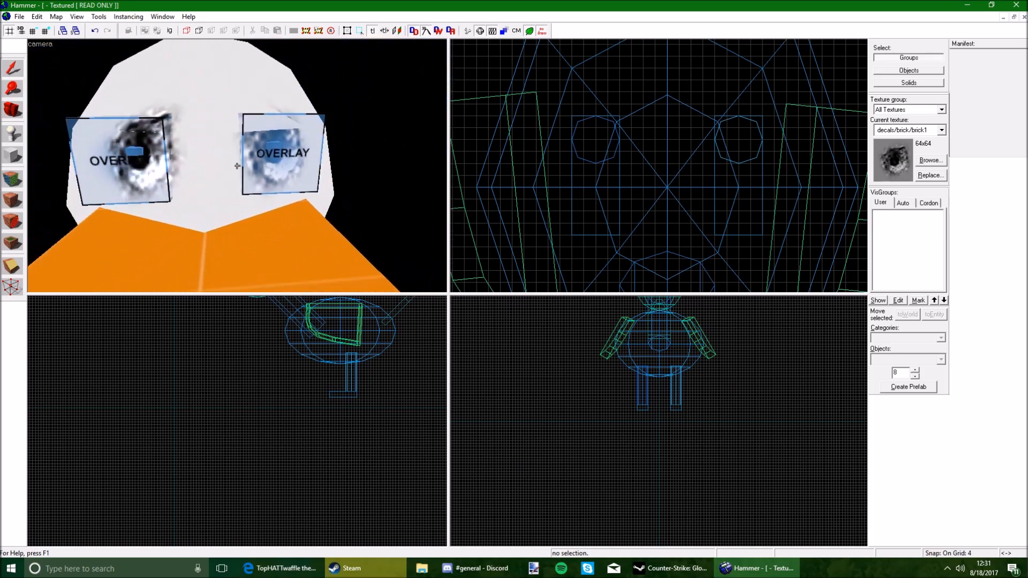
{"action": "key", "text": "s"}
{"action": "key", "text": "w"}
{"action": "key", "text": "d"}
{"action": "key", "text": "z"}
- Limit the brush faces of one eye overlay to head faces 94 and 102
{"action": "double_click", "coordinate": [256, 163]}
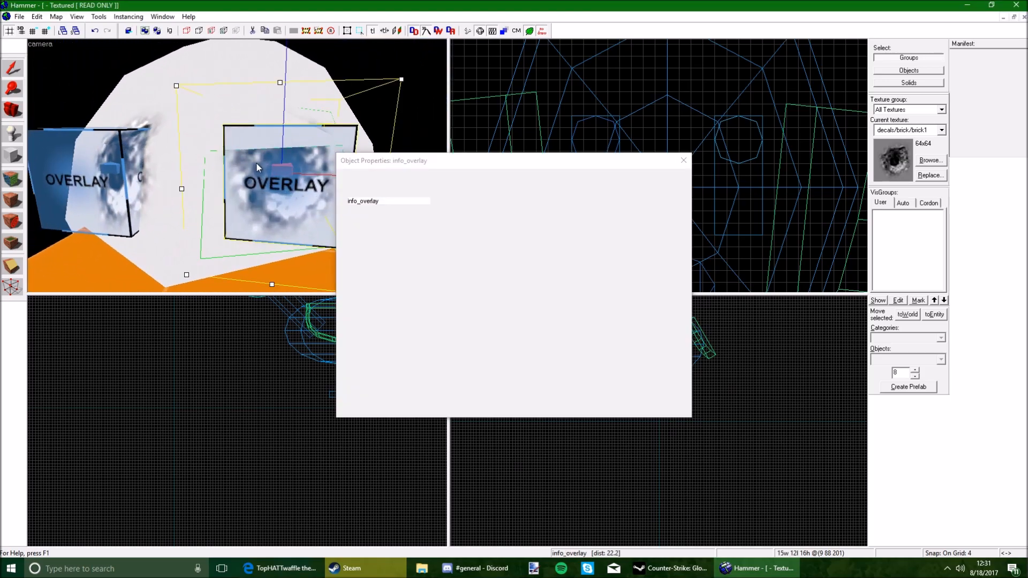
{"action": "left_click", "coordinate": [527, 278]}
{"action": "left_click", "coordinate": [574, 249]}
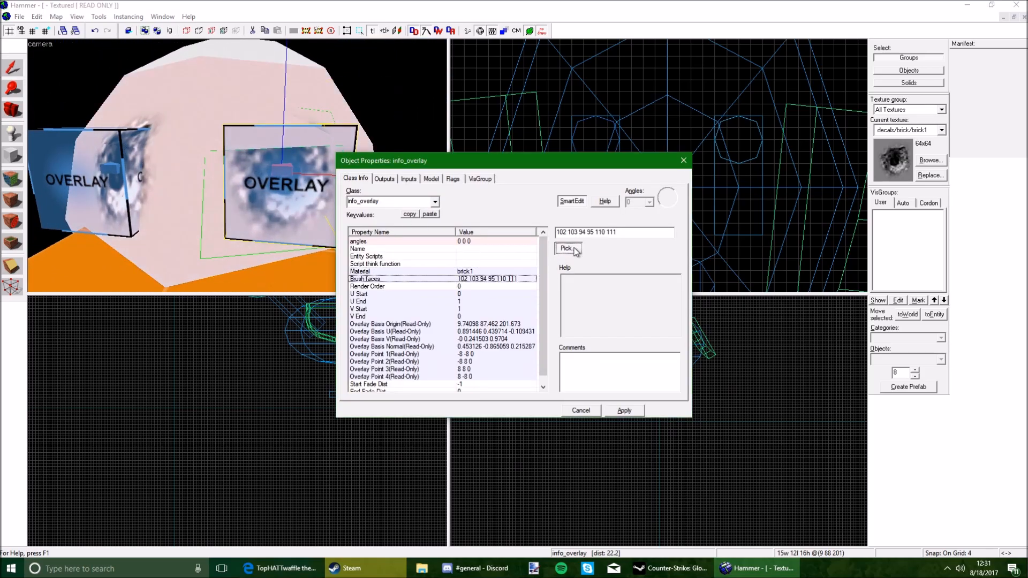
{"action": "scroll", "coordinate": [259, 140], "scroll_direction": "down", "scroll_amount": 3}
{"action": "left_click", "coordinate": [259, 139]}
{"action": "left_click", "coordinate": [297, 213], "text": "ctrl"}
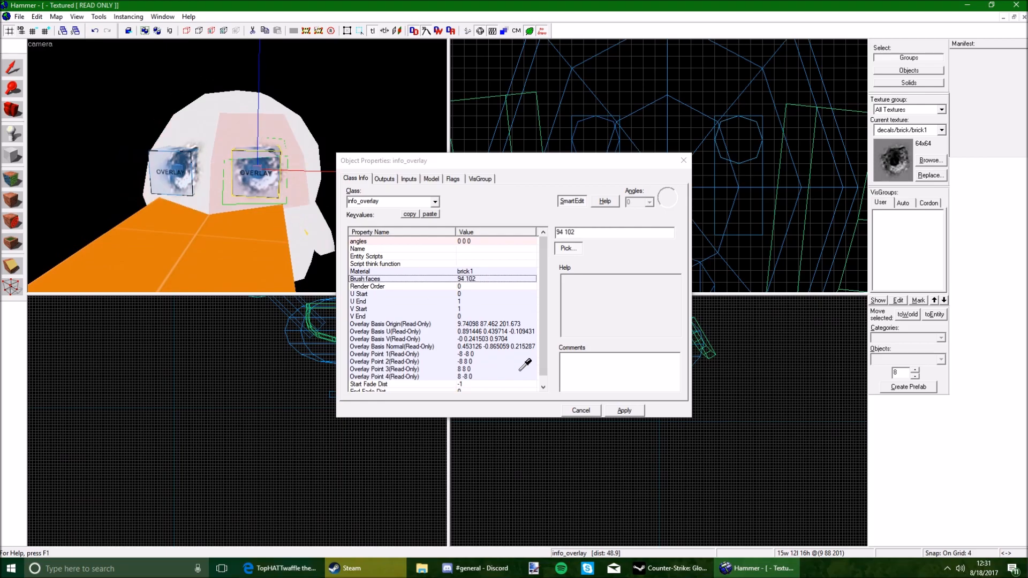
{"action": "left_click", "coordinate": [630, 412]}
{"action": "left_click", "coordinate": [684, 160]}
- Set the other eye overlay's brush faces to head face 103 only
{"action": "key", "text": "z"}
{"action": "key", "text": "d"}
{"action": "key", "text": "z"}
{"action": "key", "text": "a"}
{"action": "left_click", "coordinate": [256, 148]}
{"action": "left_click", "coordinate": [219, 141]}
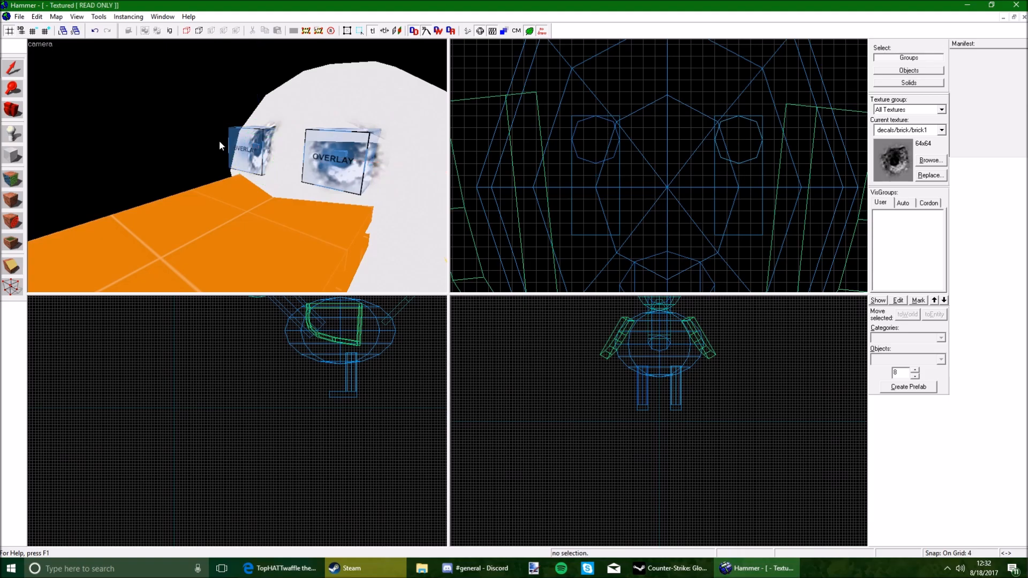
{"action": "double_click", "coordinate": [240, 142]}
{"action": "left_click", "coordinate": [568, 247]}
{"action": "left_click", "coordinate": [272, 146]}
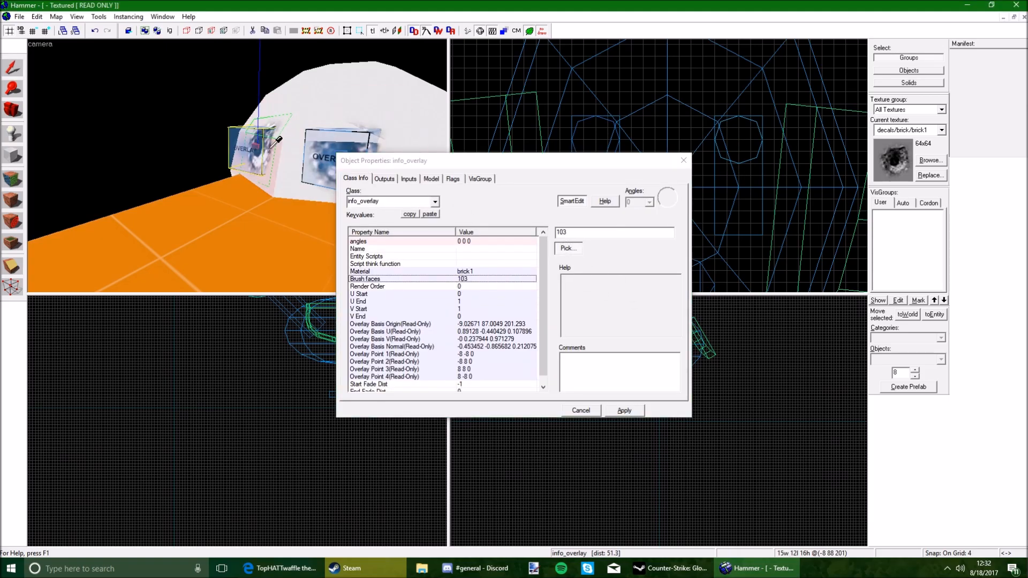
{"action": "left_click", "coordinate": [618, 402]}
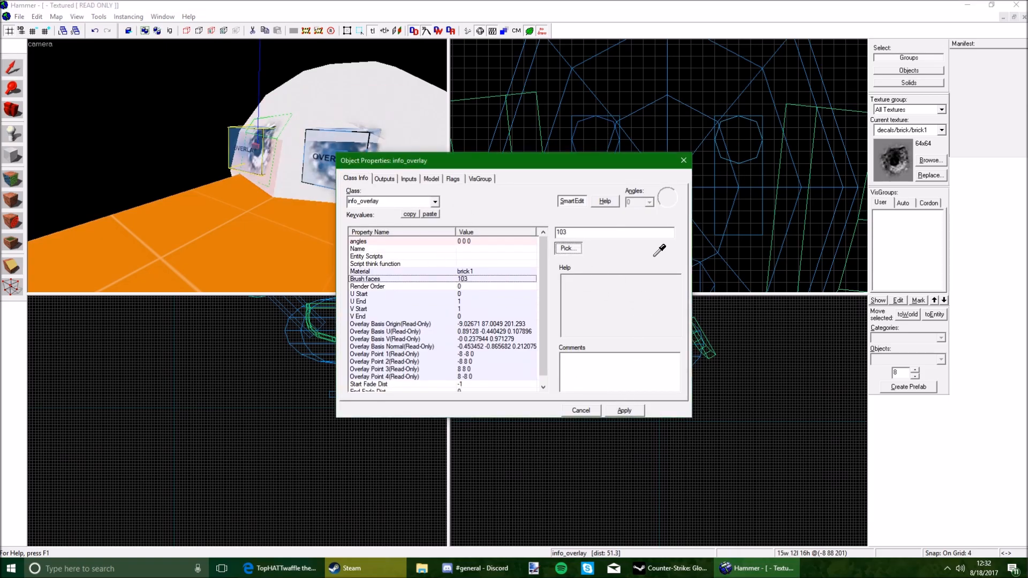
{"action": "left_click", "coordinate": [623, 410]}
{"action": "left_click", "coordinate": [683, 160]}
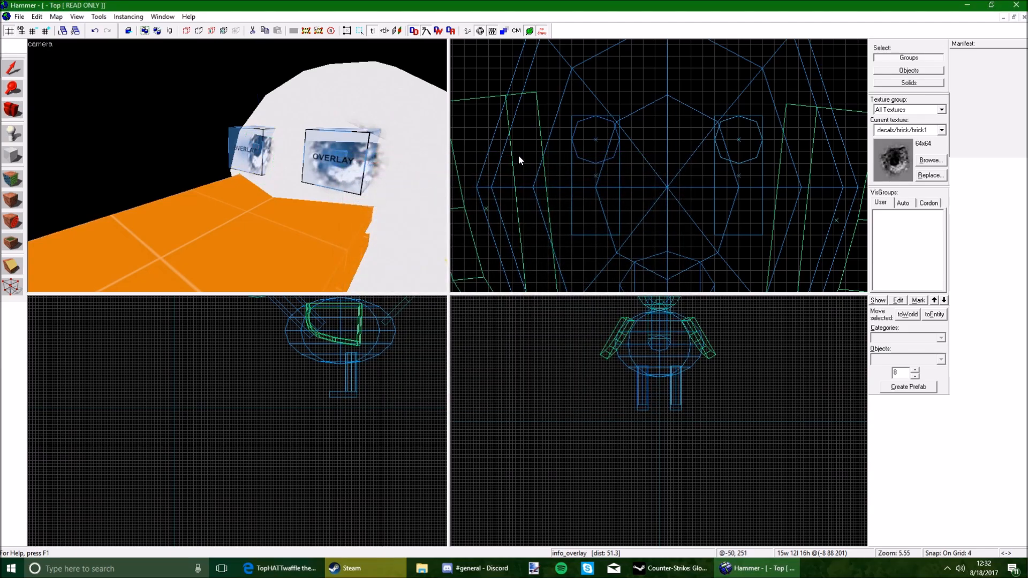
- Cover the leftover nodraw slivers on the side of the bird with the white dev/reflectivity_80b texture
{"action": "key", "text": "Escape"}
{"action": "key", "text": "z"}
{"action": "key", "text": "s"}
{"action": "key", "text": "a"}
{"action": "key", "text": "d"}
{"action": "key", "text": "s"}
{"action": "key", "text": "w"}
{"action": "key", "text": "z"}
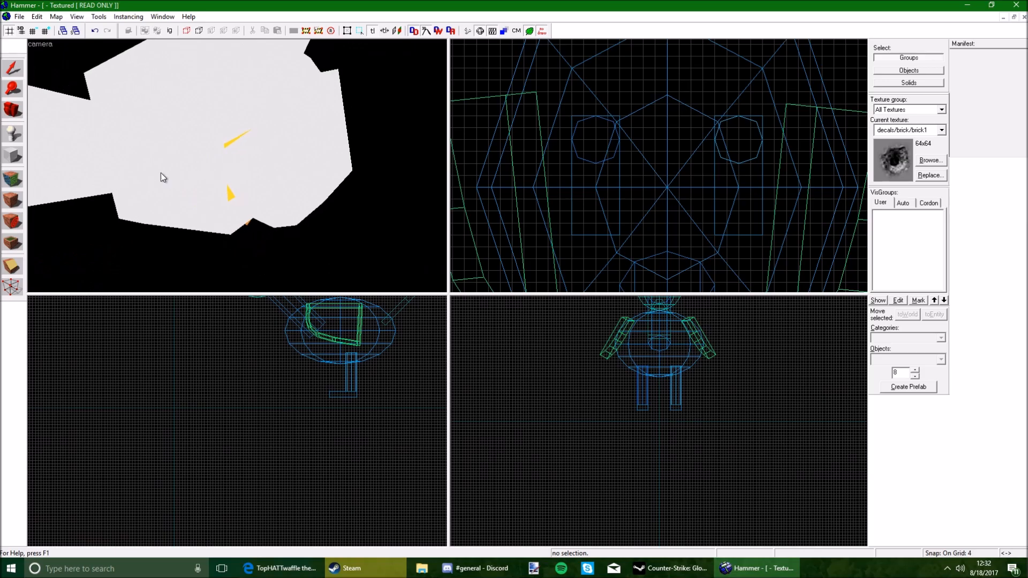
{"action": "key", "text": "w"}
{"action": "key", "text": "shift+a"}
{"action": "left_click", "coordinate": [190, 127]}
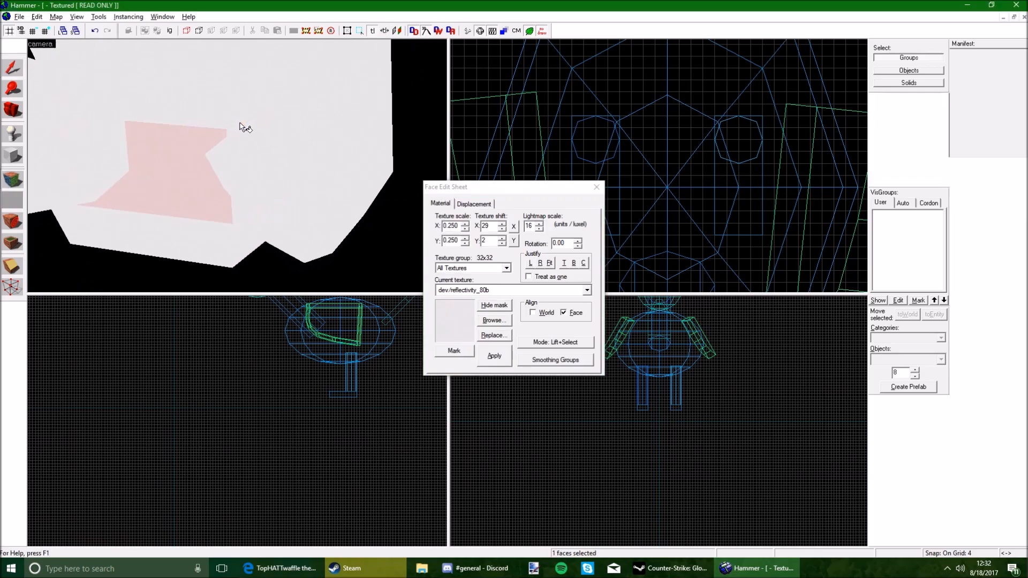
- Delete the wing on the near side of the body
{"action": "key", "text": "z"}
{"action": "key", "text": "w"}
{"action": "key", "text": "s"}
{"action": "key", "text": "z"}
{"action": "left_click", "coordinate": [12, 68]}
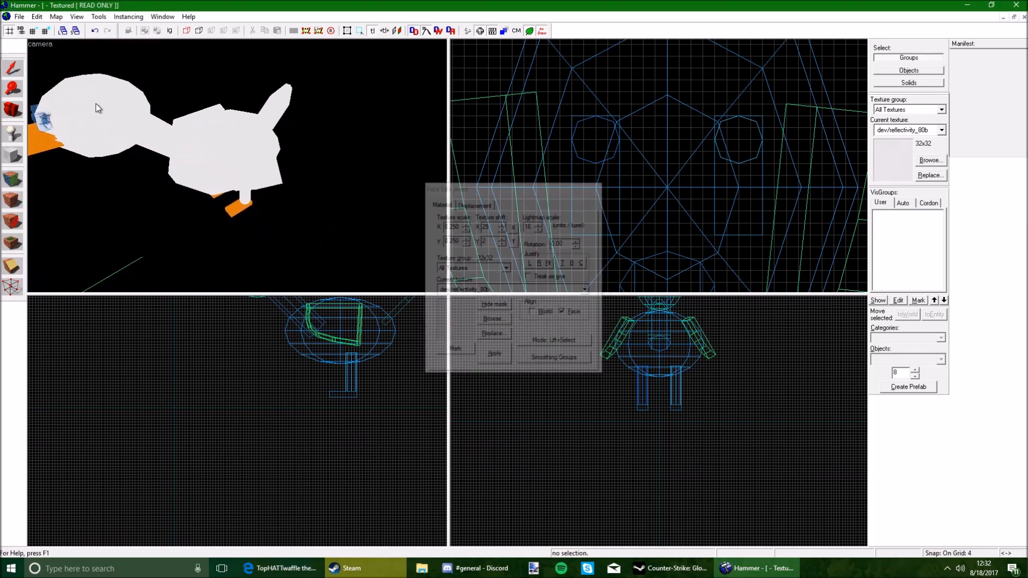
{"action": "left_click", "coordinate": [204, 149]}
{"action": "key", "text": "Delete"}
- Delete the remaining wing on the far side of the body
{"action": "key", "text": "z"}
{"action": "key", "text": "w"}
{"action": "key", "text": "s"}
{"action": "left_click", "coordinate": [237, 166]}
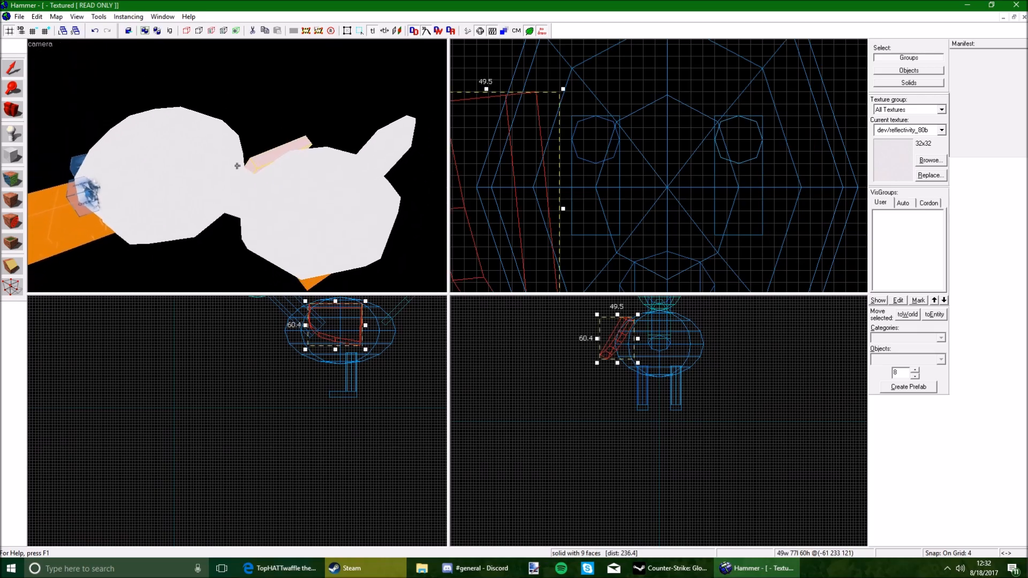
{"action": "key", "text": "s"}
{"action": "key", "text": "z"}
{"action": "key", "text": "Delete"}
- Delete the orange feet together with the bill
{"action": "key", "text": "z"}
{"action": "key", "text": "d"}
{"action": "key", "text": "w"}
{"action": "key", "text": "z"}
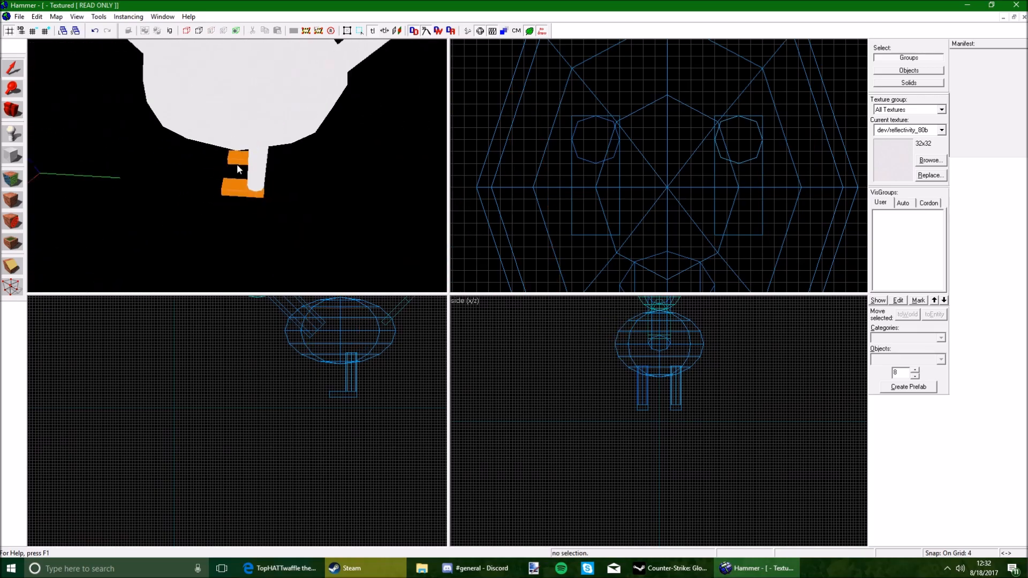
{"action": "left_click", "coordinate": [236, 164]}
{"action": "key", "text": "Delete"}
- Delete the white cylinder legs under the body
{"action": "key", "text": "z"}
{"action": "key", "text": "s"}
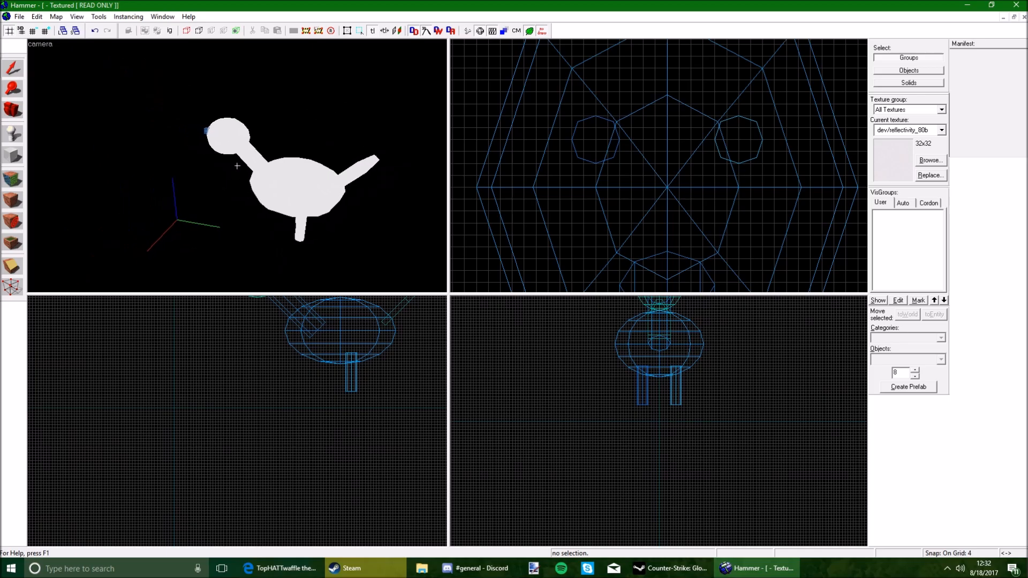
{"action": "key", "text": "w"}
{"action": "left_click", "coordinate": [237, 166]}
{"action": "key", "text": "Delete"}
- Hide the white cylinder legs under the body
{"action": "key", "text": "s"}
{"action": "key", "text": "w"}
{"action": "key", "text": "z"}
{"action": "key", "text": "s"}
{"action": "key", "text": "w"}
{"action": "left_click", "coordinate": [13, 179]}
{"action": "key", "text": "z"}
{"action": "key", "text": "w"}
{"action": "key", "text": "z"}
- Assign all faces of the head, neck, body and tail to smoothing group 1, and unhide the bird's other parts
{"action": "left_click", "coordinate": [13, 68]}
{"action": "left_click", "coordinate": [169, 155]}
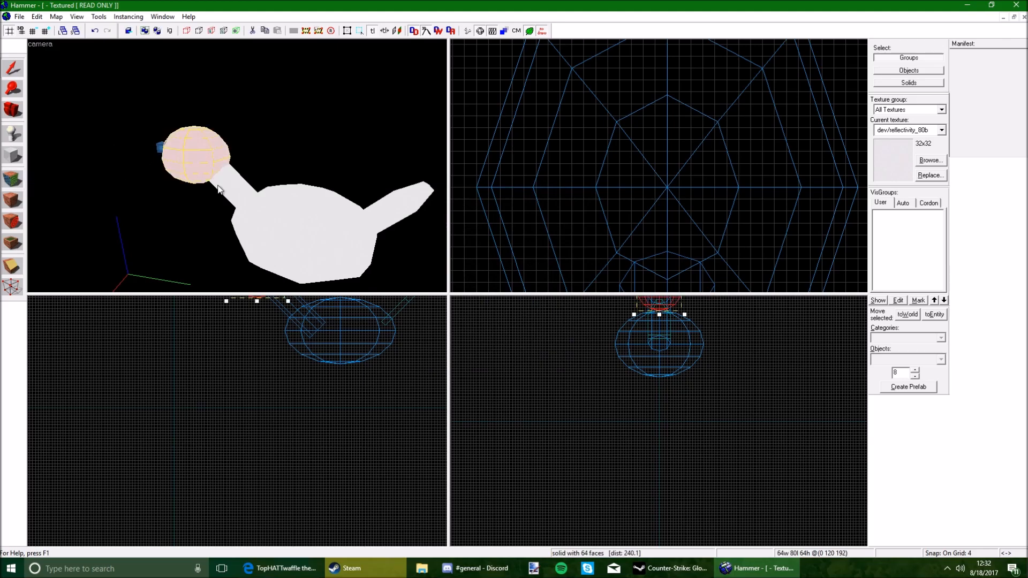
{"action": "left_click", "coordinate": [233, 188], "text": "ctrl"}
{"action": "left_click", "coordinate": [291, 211], "text": "ctrl"}
{"action": "left_click", "coordinate": [393, 211], "text": "ctrl"}
{"action": "key", "text": "s"}
{"action": "key", "text": "d"}
{"action": "left_click", "coordinate": [13, 180]}
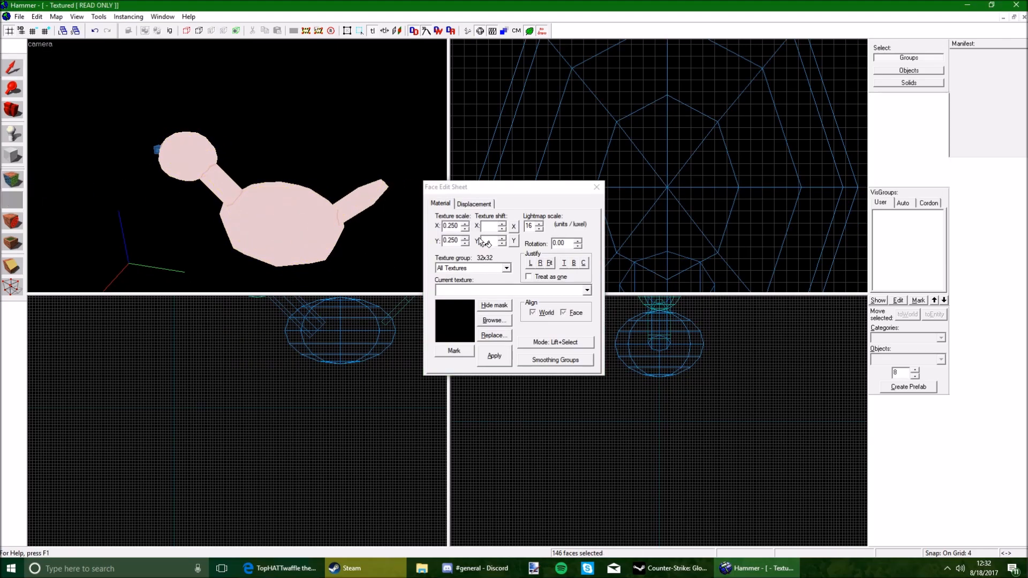
{"action": "left_click", "coordinate": [529, 290]}
{"action": "left_click", "coordinate": [529, 289]}
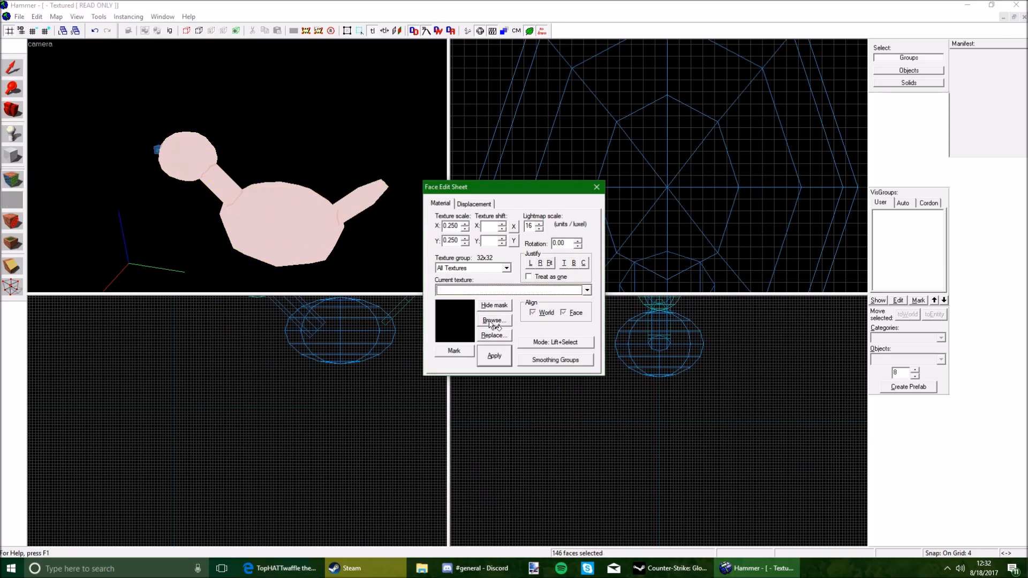
{"action": "left_click", "coordinate": [550, 367]}
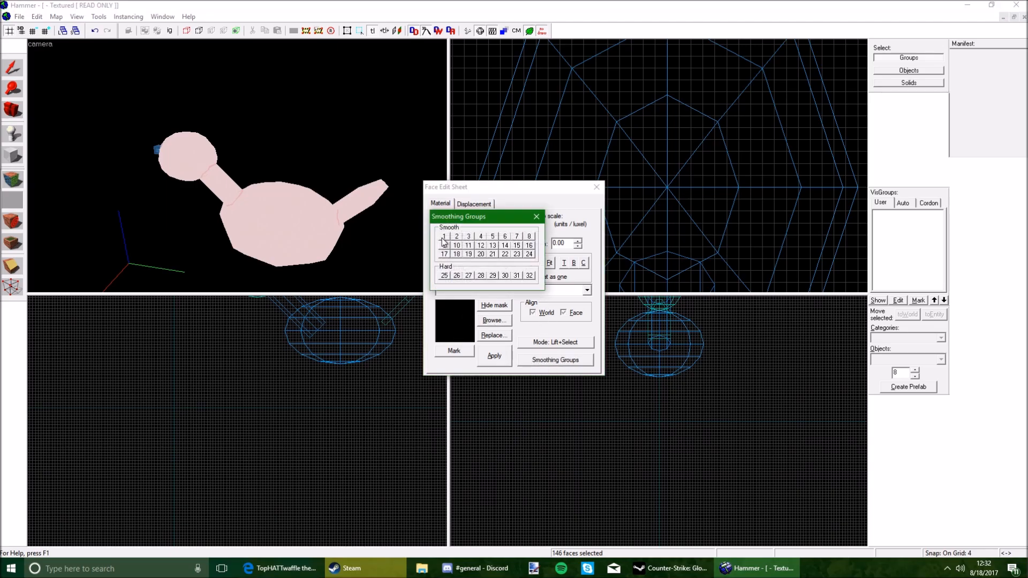
{"action": "key", "text": "u"}
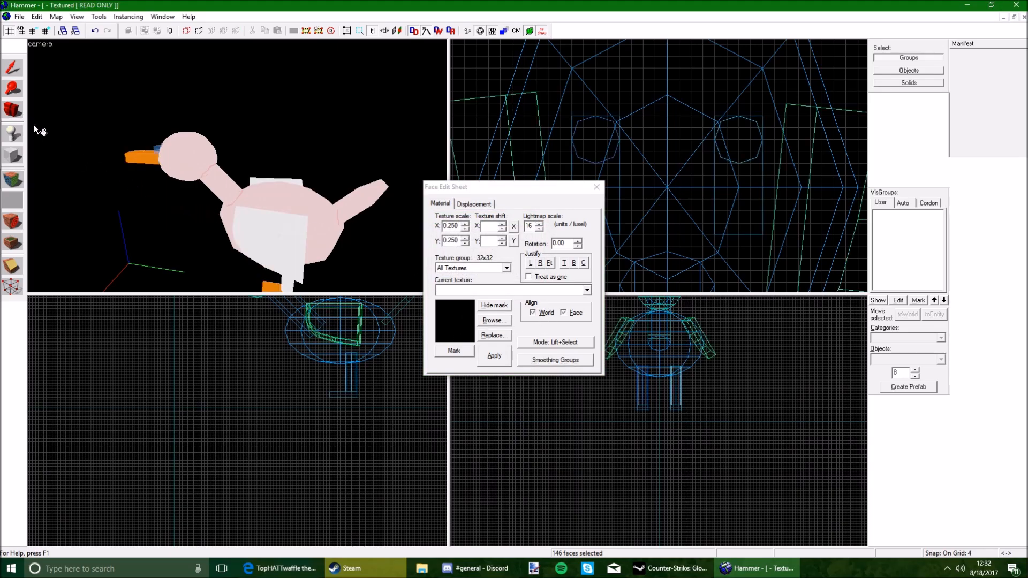
{"action": "key", "text": "a"}
{"action": "key", "text": "w"}
{"action": "left_click", "coordinate": [13, 69]}
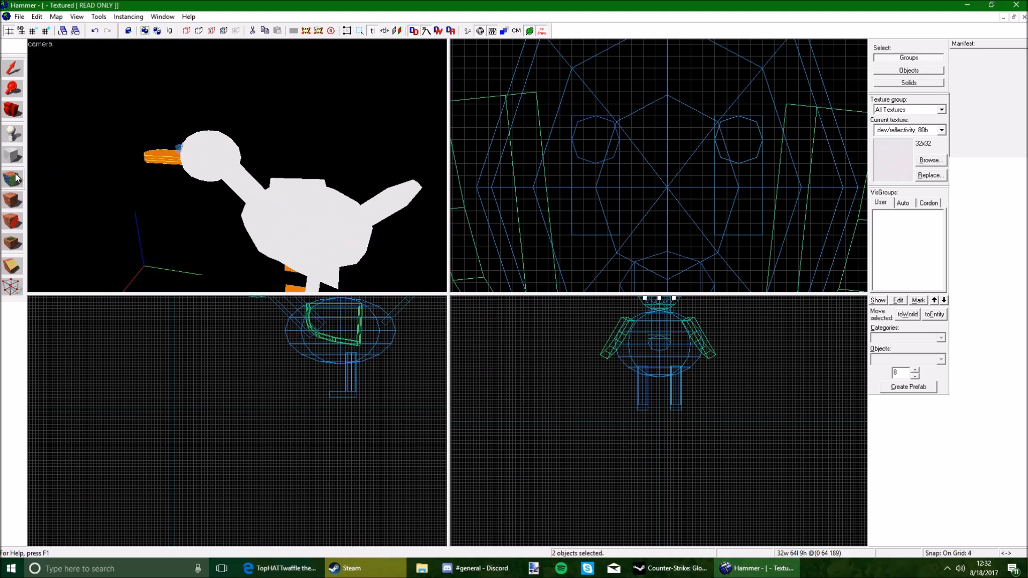
{"action": "left_click", "coordinate": [15, 179]}
{"action": "key", "text": "z"}
{"action": "key", "text": "w"}
{"action": "key", "text": "z"}
{"action": "key", "text": "s"}
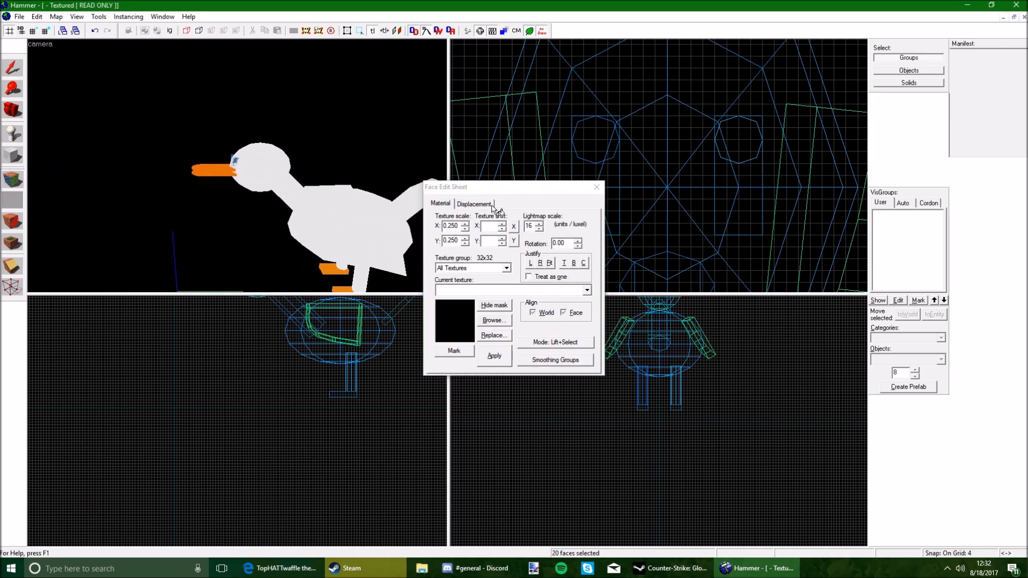
{"action": "left_click", "coordinate": [474, 204]}
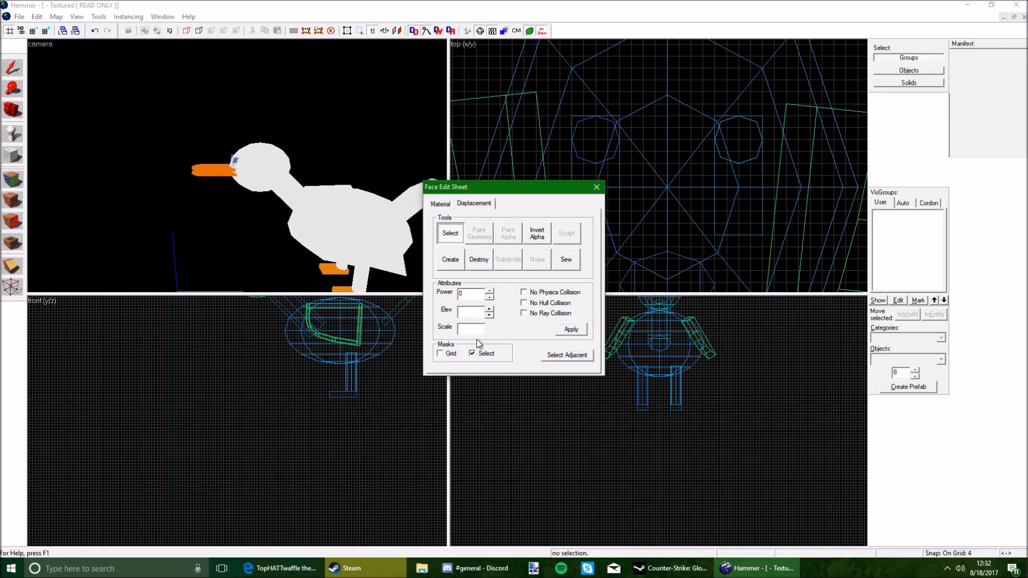
{"action": "left_click", "coordinate": [363, 245]}
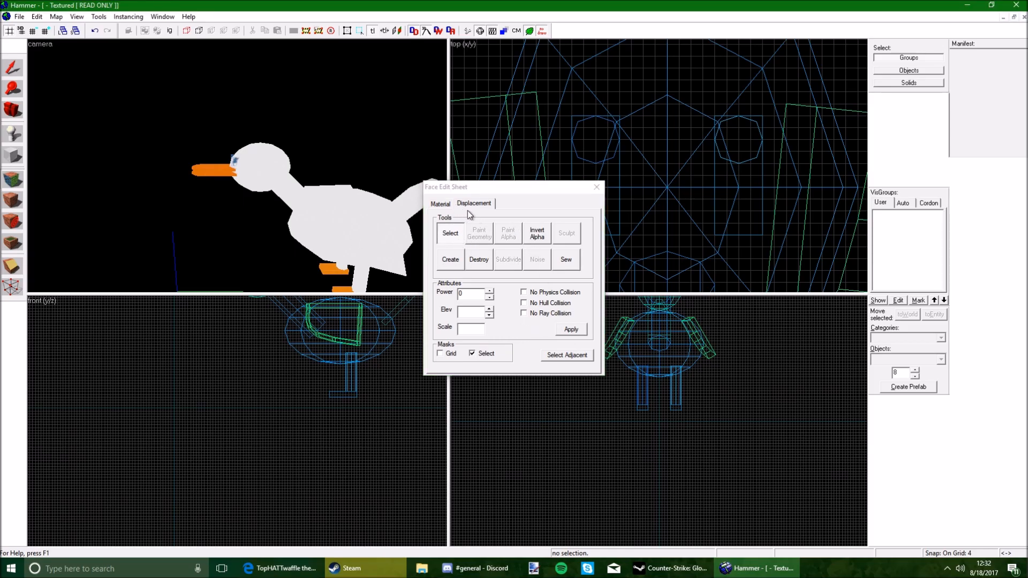
- Select both pieces of the orange bill together with both orange feet
{"action": "left_click", "coordinate": [15, 73]}
{"action": "left_click", "coordinate": [209, 168]}
{"action": "left_click", "coordinate": [210, 174], "text": "ctrl"}
{"action": "key", "text": "z"}
{"action": "key", "text": "z"}
{"action": "left_click", "coordinate": [245, 180], "text": "ctrl"}
{"action": "left_click", "coordinate": [236, 162], "text": "ctrl"}
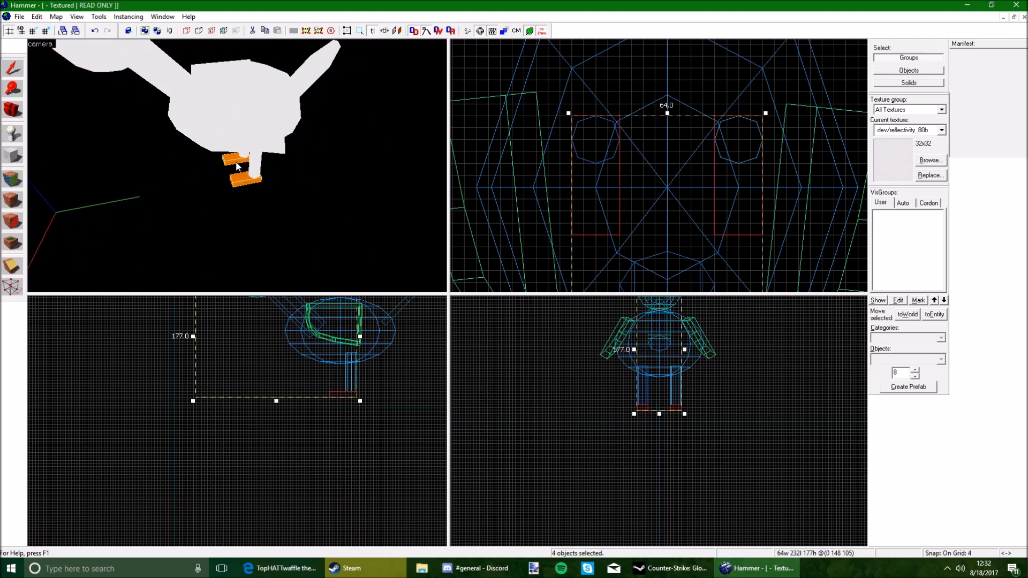
{"action": "key", "text": "z"}
{"action": "key", "text": "w"}
{"action": "key", "text": "z"}
{"action": "left_click", "coordinate": [195, 162], "text": "ctrl"}
{"action": "key", "text": "z"}
{"action": "key", "text": "s"}
{"action": "key", "text": "z"}
{"action": "left_click", "coordinate": [256, 166], "text": "ctrl"}
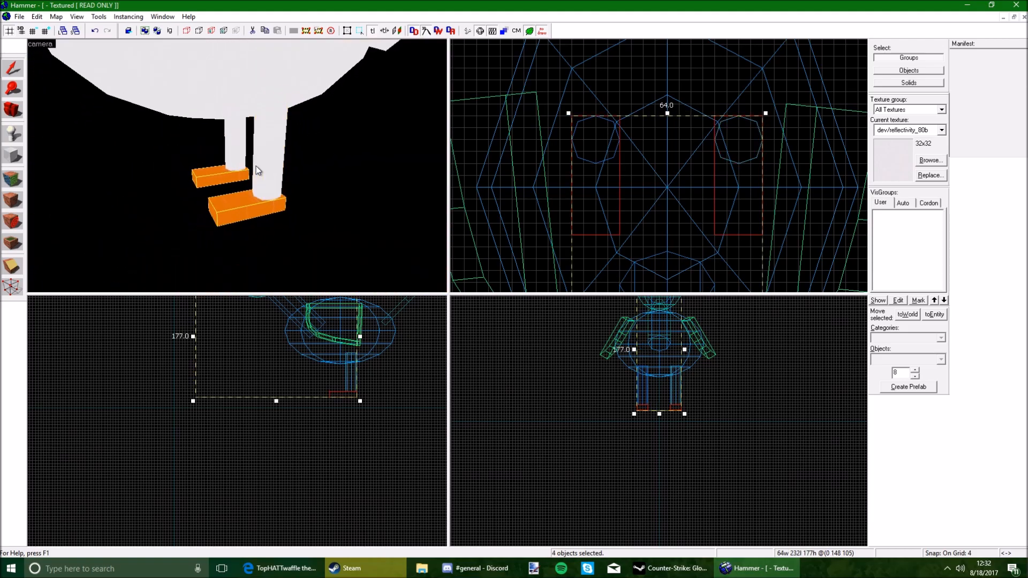
- Assign the faces of the selected bill and feet to smoothing group 2
{"action": "key", "text": "z"}
{"action": "key", "text": "s"}
{"action": "key", "text": "z"}
{"action": "left_click", "coordinate": [15, 179]}
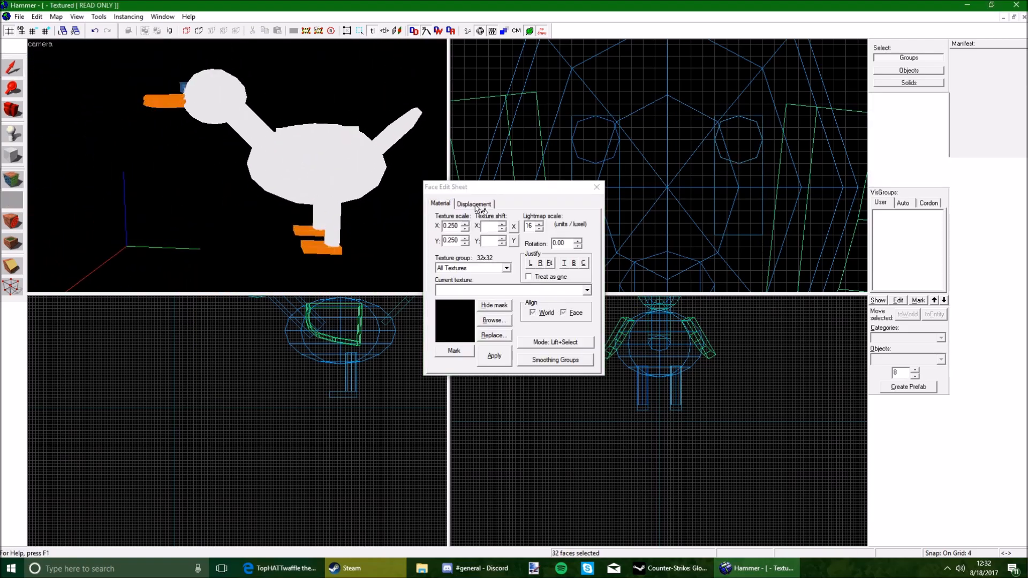
{"action": "left_click", "coordinate": [561, 359]}
{"action": "left_click", "coordinate": [458, 237]}
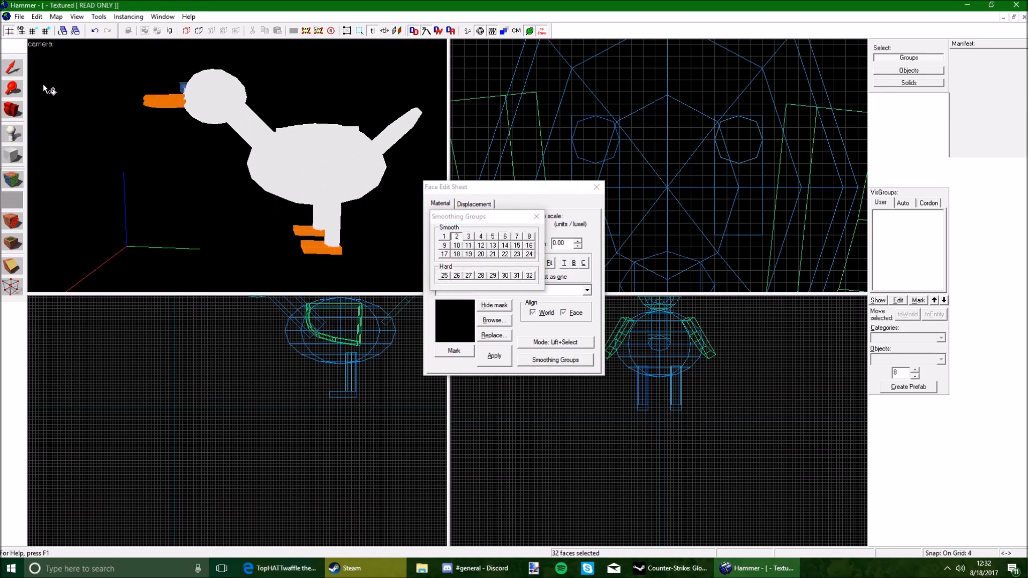
- Try to assign the two cylinder legs to smoothing group 3
{"action": "key", "text": "w"}
{"action": "key", "text": "d"}
{"action": "left_click", "coordinate": [13, 68]}
{"action": "left_click", "coordinate": [313, 229]}
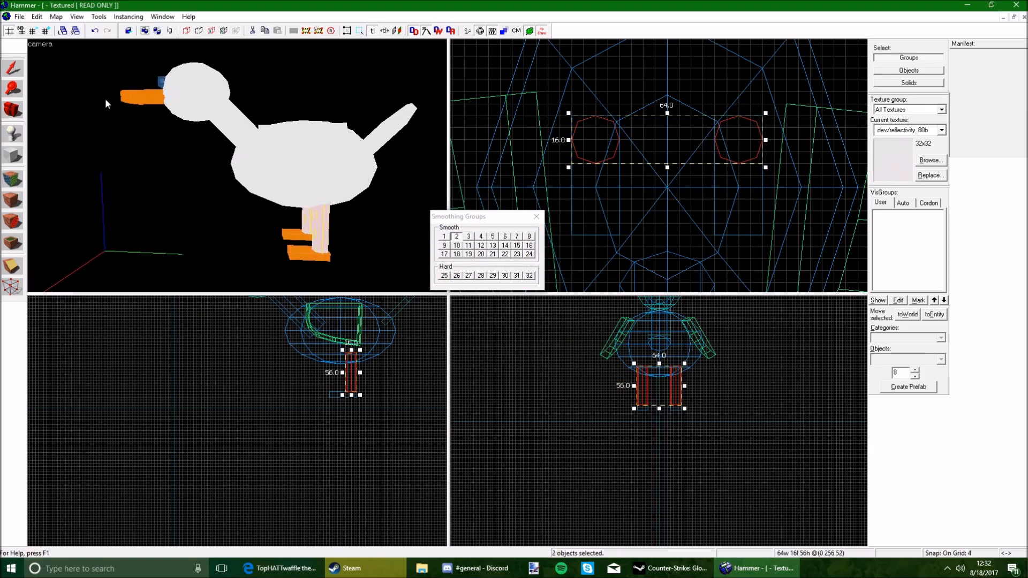
{"action": "left_click", "coordinate": [468, 237]}
{"action": "left_click", "coordinate": [456, 237]}
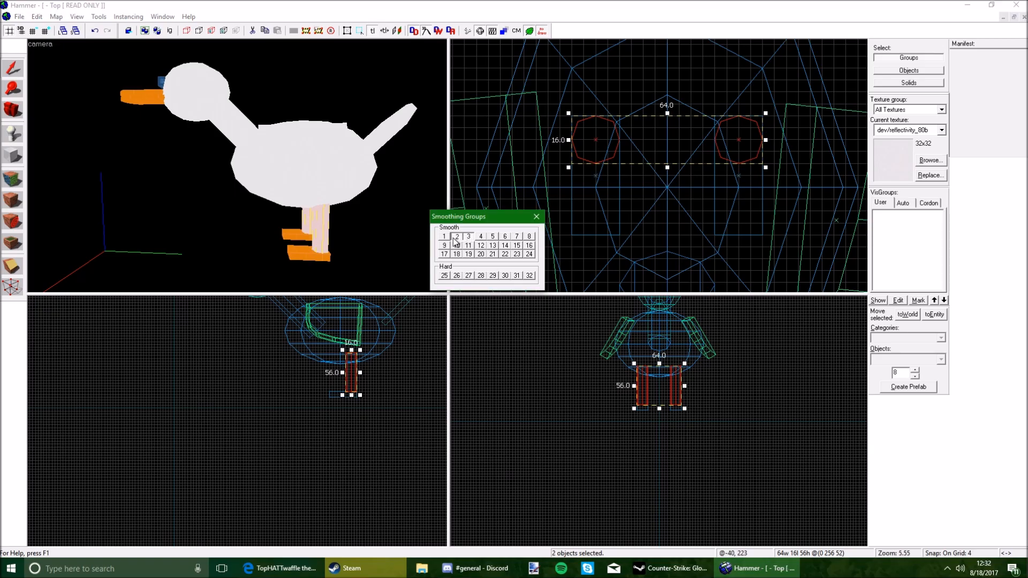
- Switch the camera view to 3D Smooth and check which faces belong to smoothing groups 1, 2 and 3
{"action": "left_click", "coordinate": [536, 217]}
{"action": "key", "text": "Escape"}
{"action": "left_click", "coordinate": [44, 44]}
{"action": "left_click", "coordinate": [59, 153]}
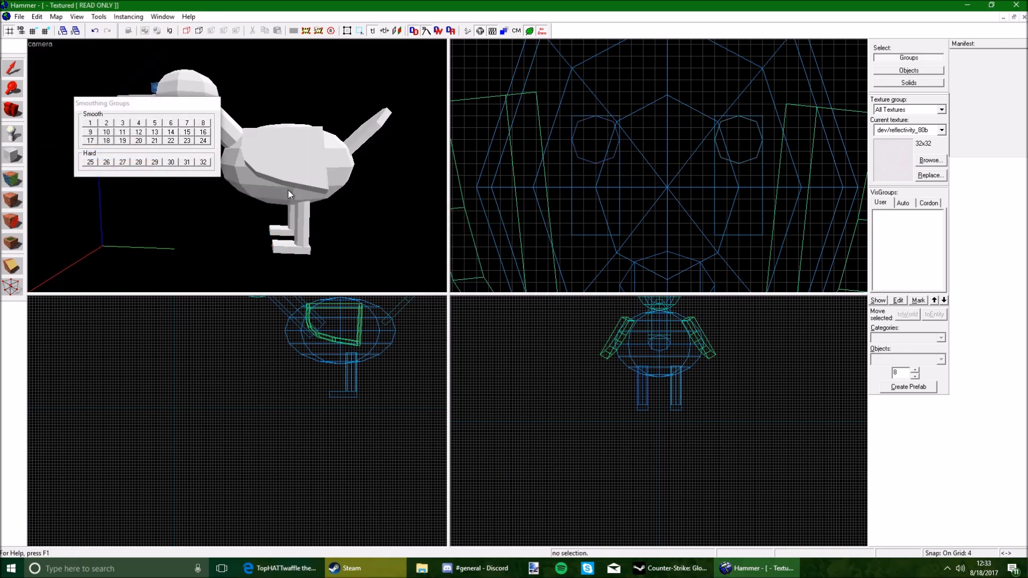
{"action": "key", "text": "z"}
{"action": "left_click", "coordinate": [91, 123]}
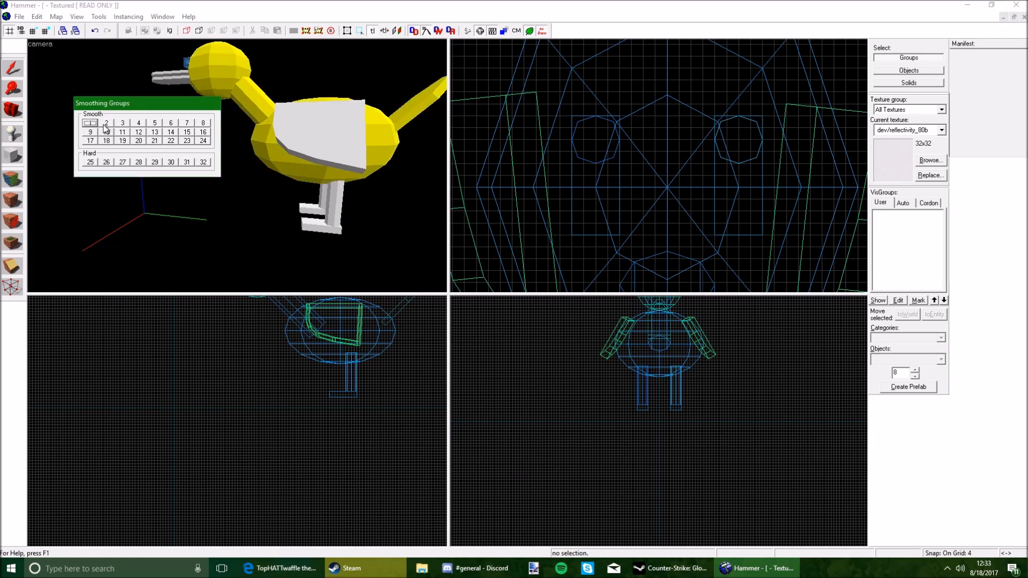
{"action": "left_click", "coordinate": [105, 123]}
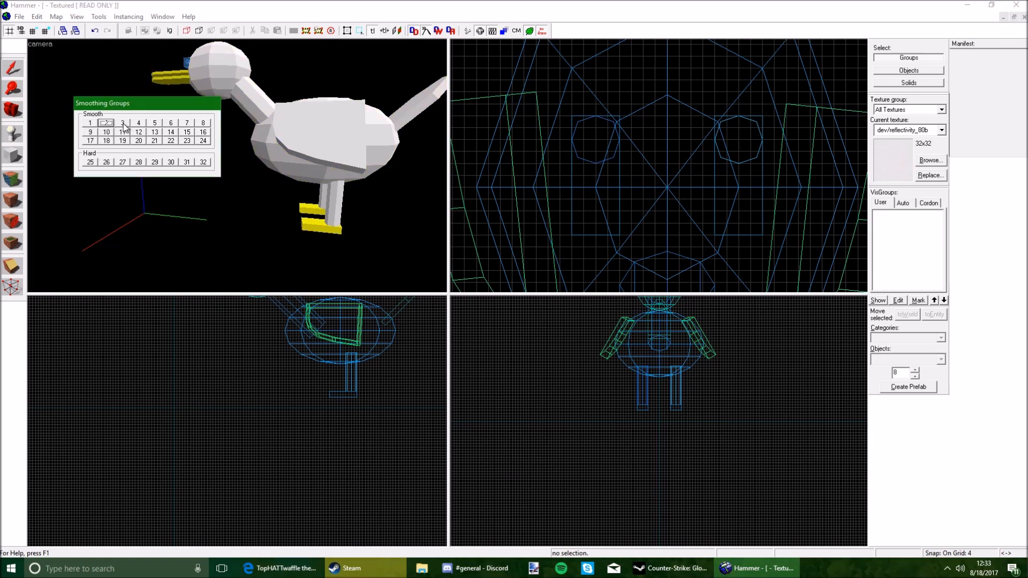
{"action": "left_click", "coordinate": [172, 78]}
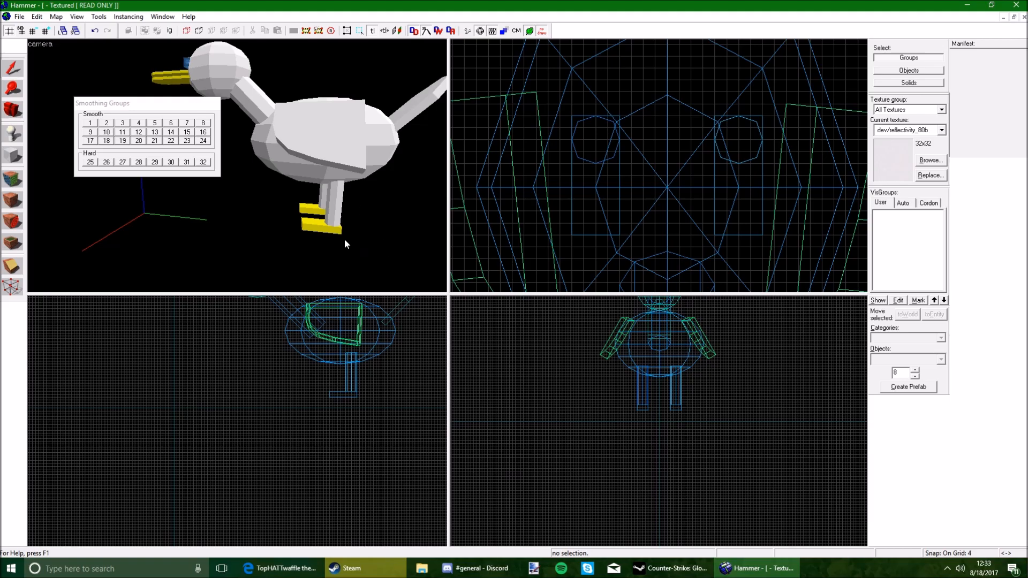
{"action": "left_click", "coordinate": [122, 124]}
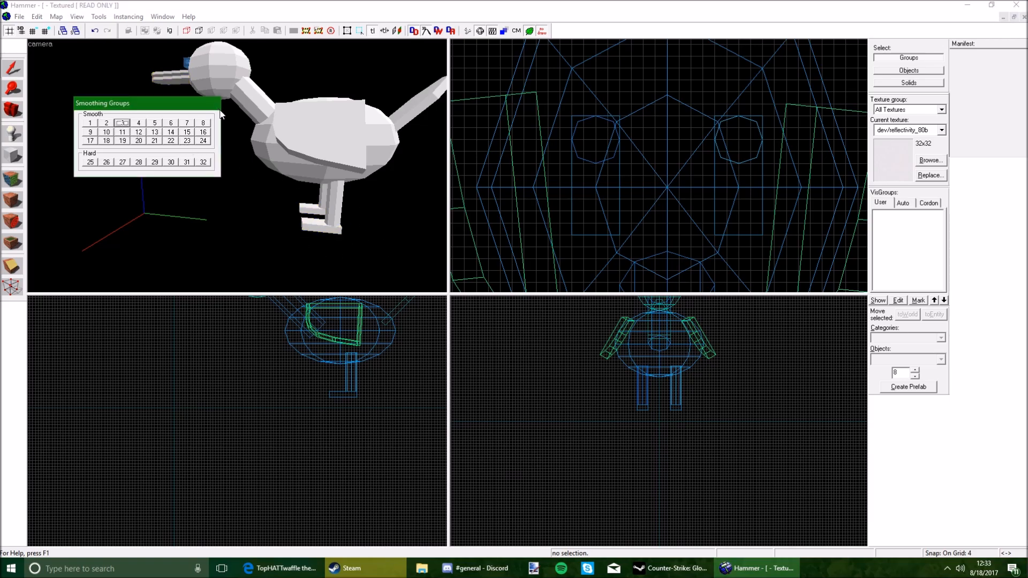
- Return the camera view to 3D Textured
{"action": "key", "text": "z"}
{"action": "left_click", "coordinate": [40, 44]}
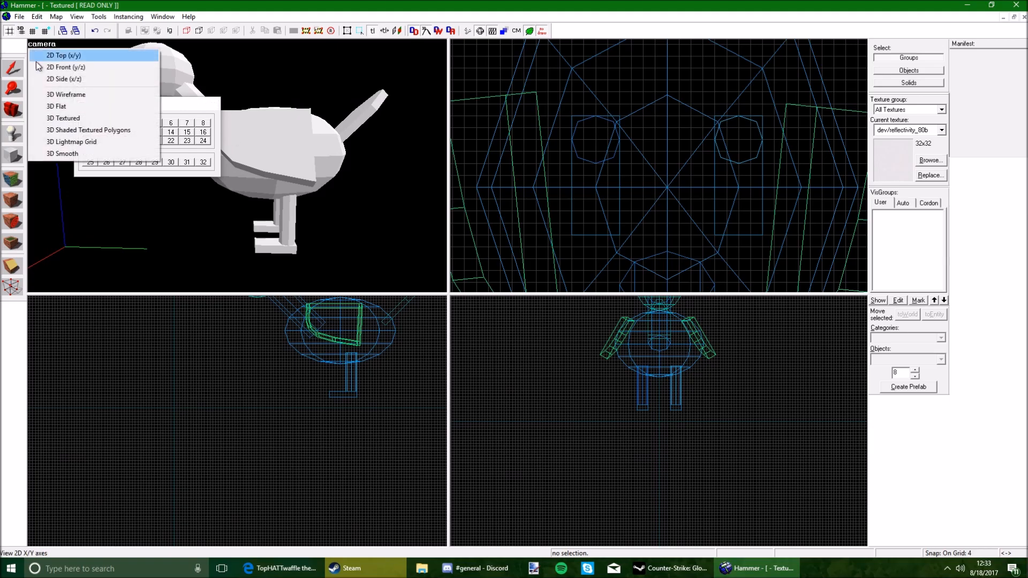
{"action": "left_click", "coordinate": [53, 119]}
- Assign the faces of both wings and both legs to a smoothing group
{"action": "left_click", "coordinate": [266, 169]}
{"action": "key", "text": "z"}
{"action": "key", "text": "w"}
{"action": "key", "text": "z"}
{"action": "left_click", "coordinate": [295, 135], "text": "ctrl"}
{"action": "left_click", "coordinate": [317, 183], "text": "ctrl"}
{"action": "left_click", "coordinate": [347, 188], "text": "ctrl"}
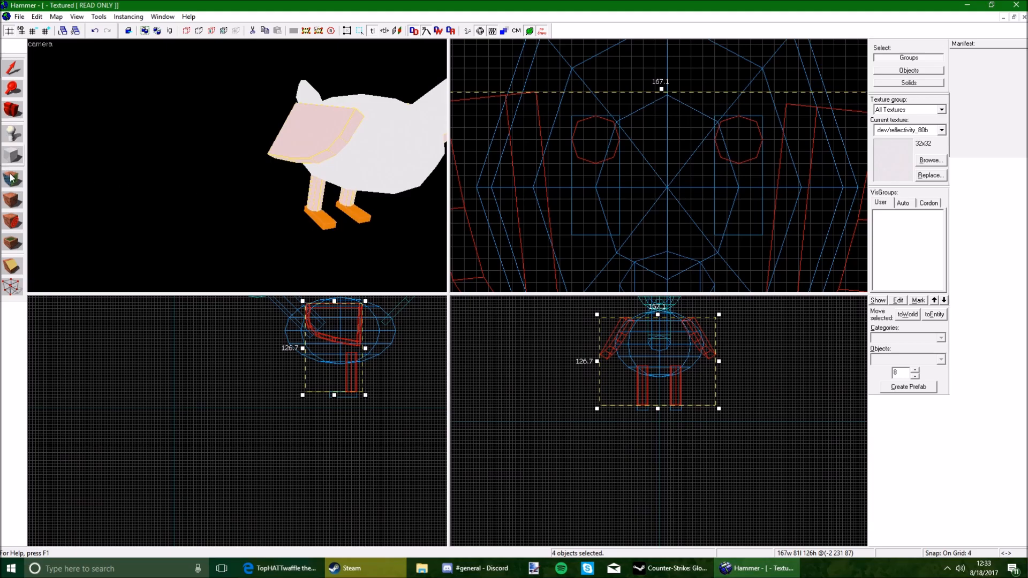
{"action": "key", "text": "shift+a"}
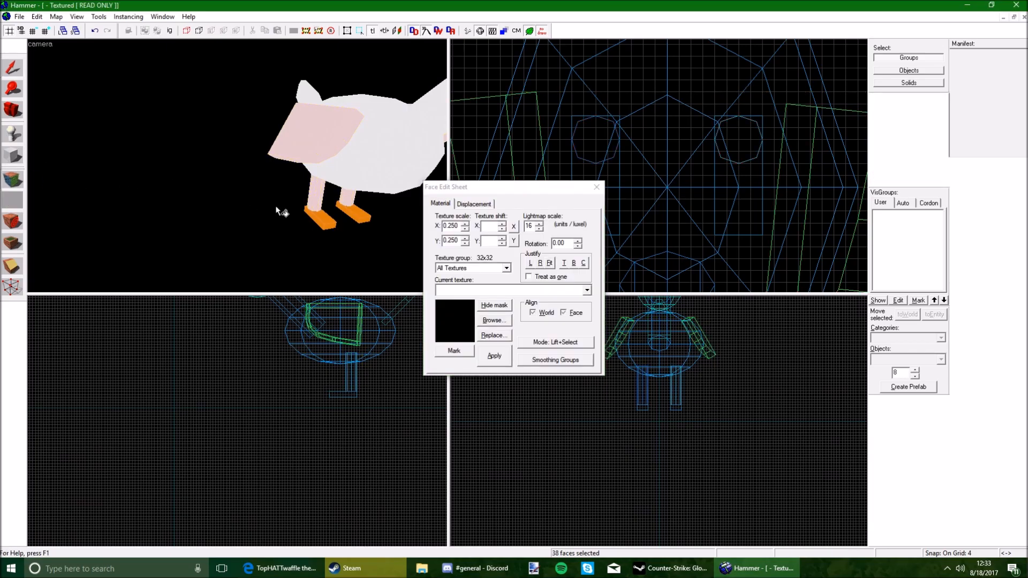
{"action": "left_click", "coordinate": [544, 362]}
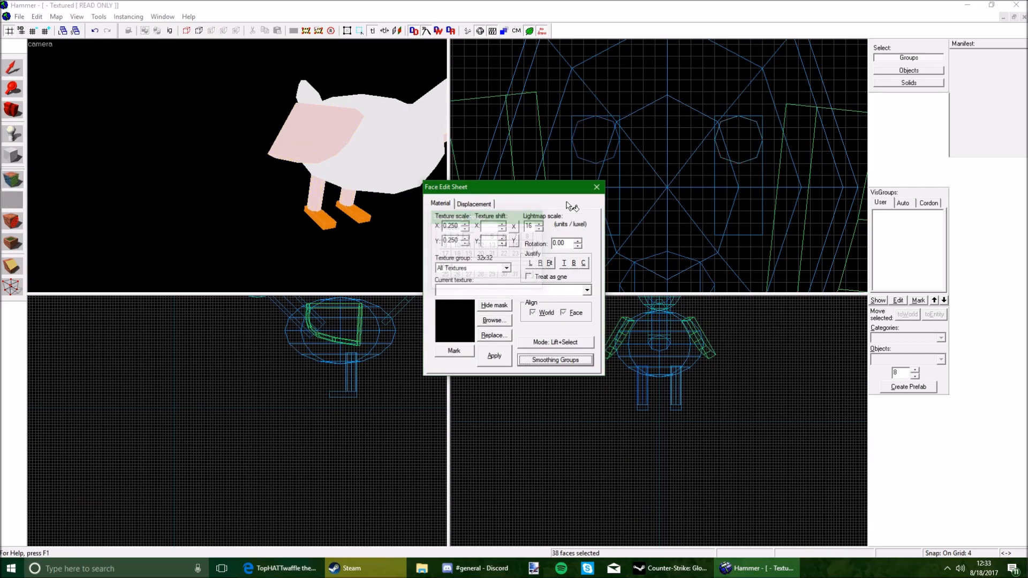
{"action": "left_click", "coordinate": [596, 187]}
- Create a new cordon named Gose
{"action": "key", "text": "z"}
{"action": "key", "text": "s"}
{"action": "key", "text": "z"}
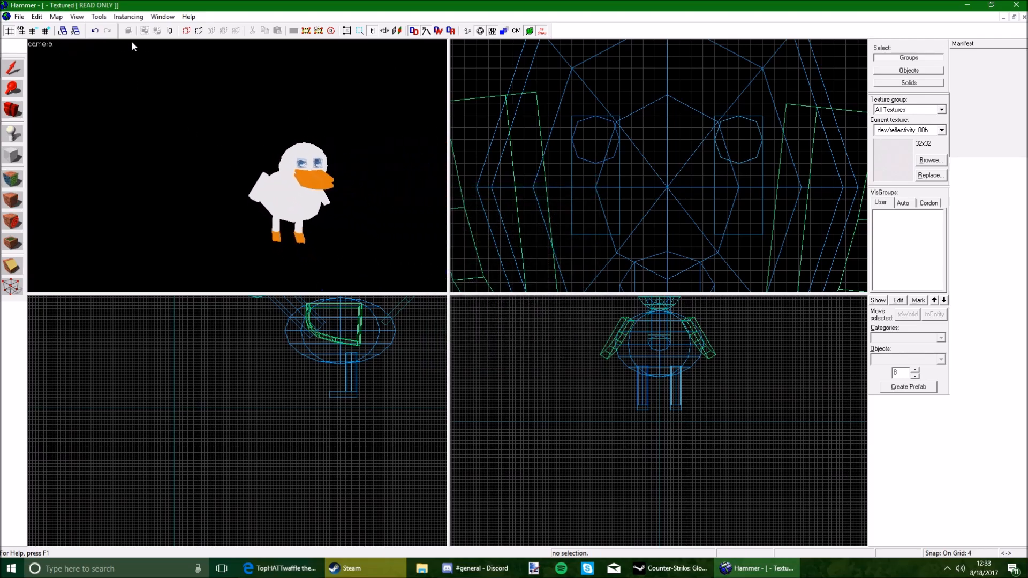
{"action": "left_click", "coordinate": [317, 31]}
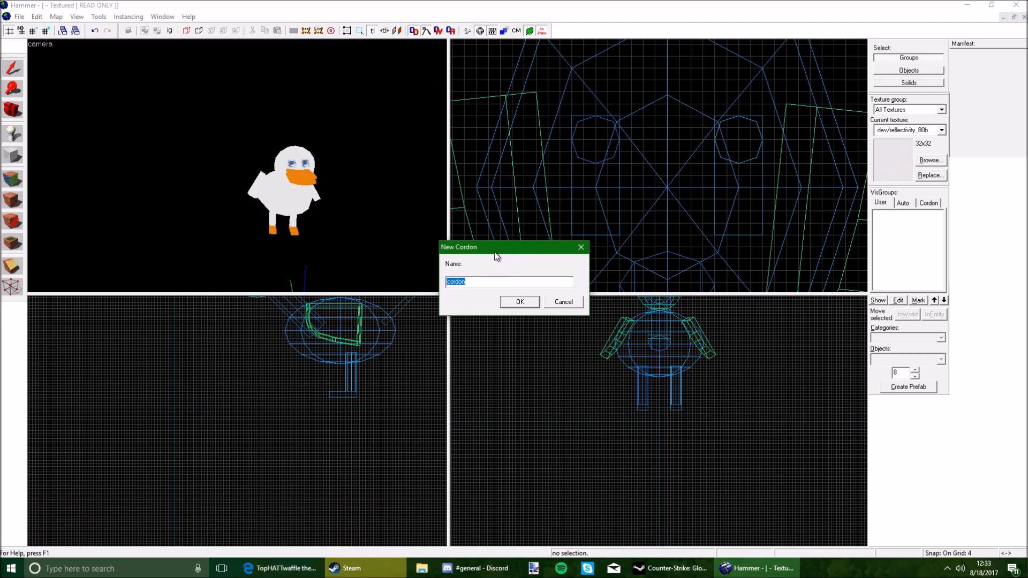
{"action": "type", "text": "Gose"}
{"action": "key", "text": "Return"}
- Enlarge the cordon bounds to about 348 wide, 423 long and 260 high so they enclose the whole bird
{"action": "scroll", "coordinate": [698, 185], "scroll_direction": "down", "scroll_amount": 3}
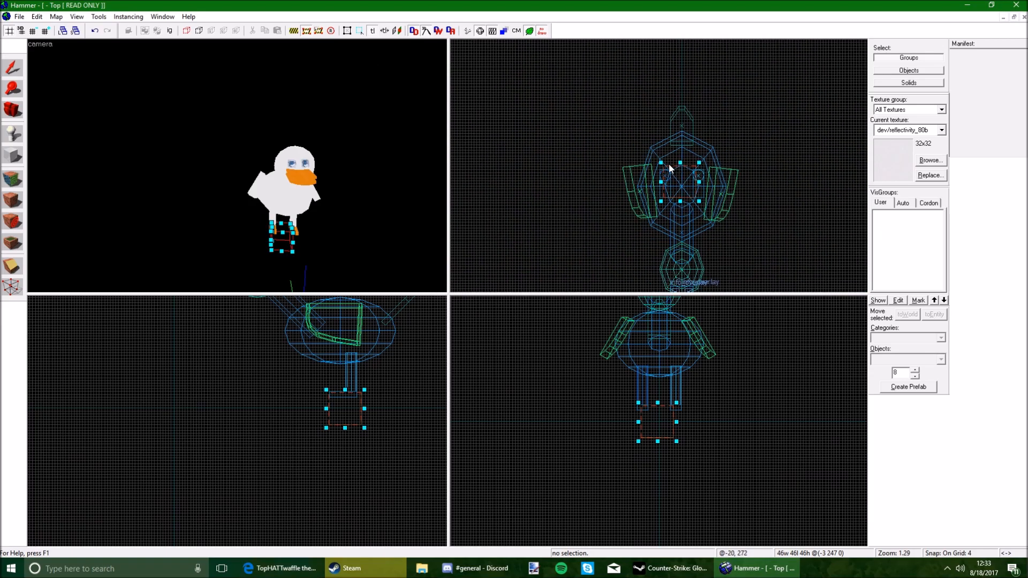
{"action": "scroll", "coordinate": [635, 138], "scroll_direction": "down", "scroll_amount": 5}
{"action": "left_click_drag", "start_coordinate": [663, 163], "coordinate": [599, 103]}
{"action": "left_click_drag", "start_coordinate": [657, 162], "coordinate": [699, 226]}
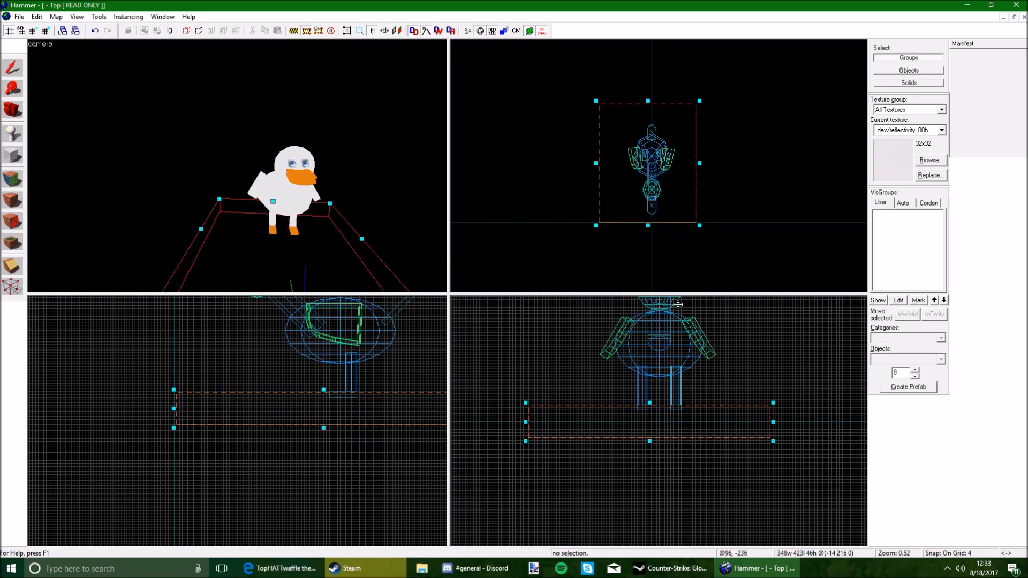
{"action": "scroll", "coordinate": [664, 413], "scroll_direction": "down", "scroll_amount": 3}
{"action": "left_click_drag", "start_coordinate": [656, 407], "coordinate": [656, 322]}
{"action": "scroll", "coordinate": [656, 333], "scroll_direction": "down", "scroll_amount": 3}
{"action": "scroll", "coordinate": [658, 380], "scroll_direction": "up", "scroll_amount": 4}
{"action": "left_click_drag", "start_coordinate": [652, 399], "coordinate": [651, 384]}
- Place an info_player_terrorist entity beside the bird's body
{"action": "key", "text": "z"}
{"action": "key", "text": "d"}
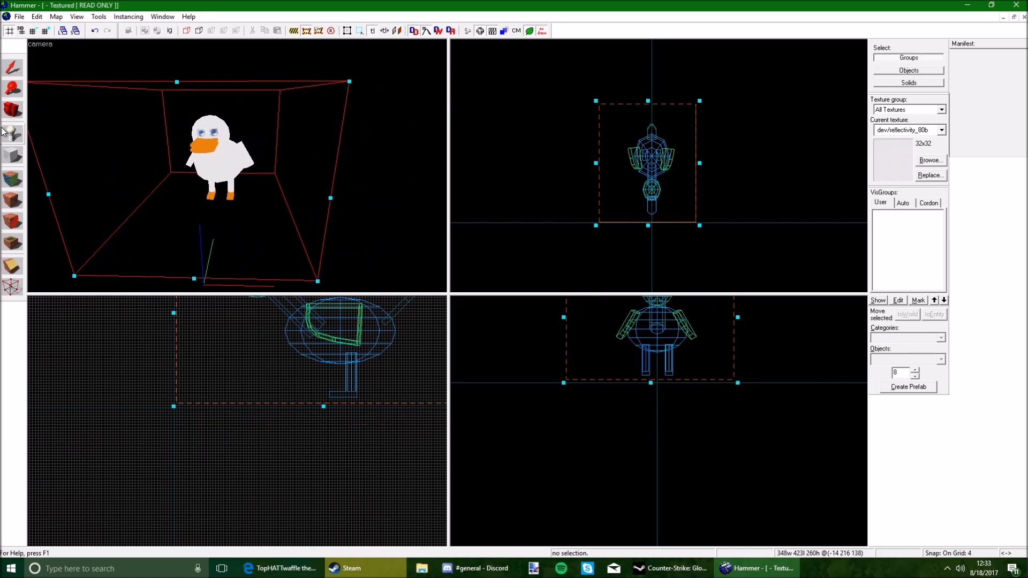
{"action": "left_click", "coordinate": [13, 133]}
{"action": "key", "text": "d"}
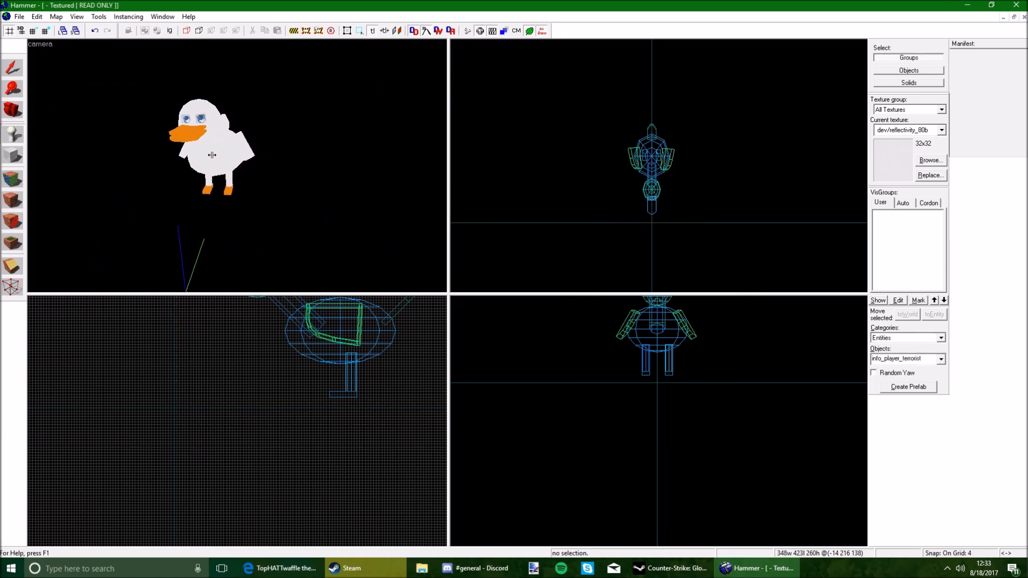
{"action": "left_click", "coordinate": [218, 156]}
{"action": "key", "text": "w"}
{"action": "key", "text": "a"}
- Change the class of the player entity beside the bird to info_player_counterterrorist
{"action": "left_click", "coordinate": [13, 68]}
{"action": "left_click_drag", "start_coordinate": [146, 83], "coordinate": [239, 189]}
{"action": "double_click", "coordinate": [239, 189]}
{"action": "left_click", "coordinate": [394, 201]}
{"action": "scroll", "coordinate": [393, 201], "scroll_direction": "up", "scroll_amount": 1}
{"action": "scroll", "coordinate": [392, 201], "scroll_direction": "up", "scroll_amount": 2}
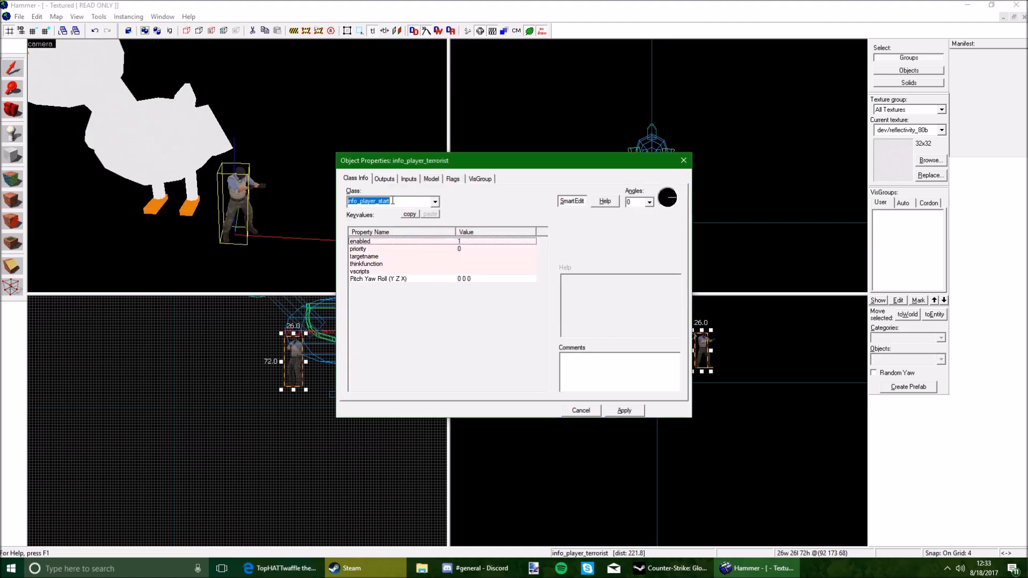
{"action": "left_click", "coordinate": [630, 411]}
{"action": "left_click", "coordinate": [687, 166]}
{"action": "key", "text": "Escape"}
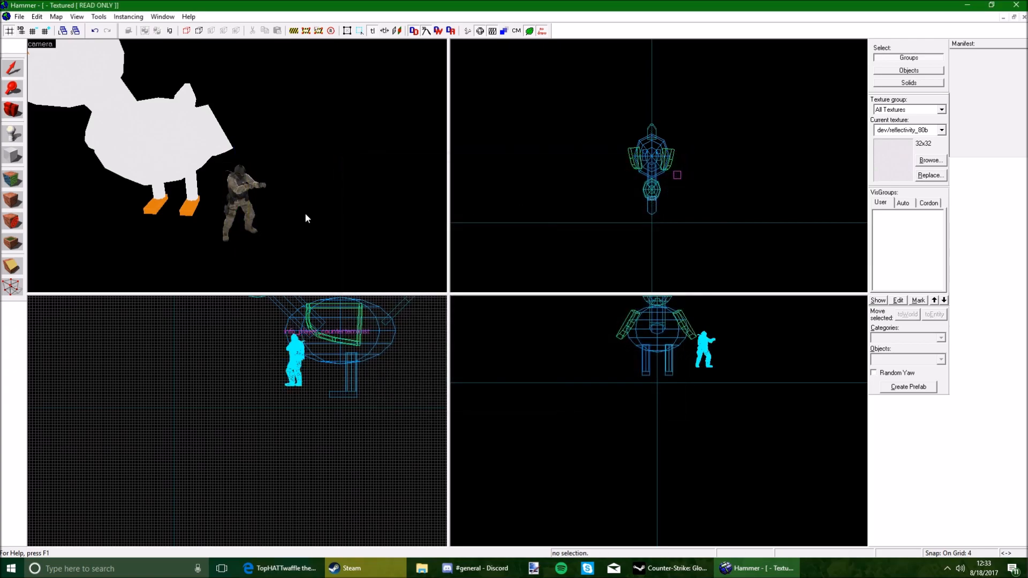
- Place a second info_player_terrorist entity on the bird's body
{"action": "key", "text": "z"}
{"action": "key", "text": "s"}
{"action": "key", "text": "d"}
{"action": "key", "text": "z"}
{"action": "left_click", "coordinate": [11, 134]}
{"action": "key", "text": "z"}
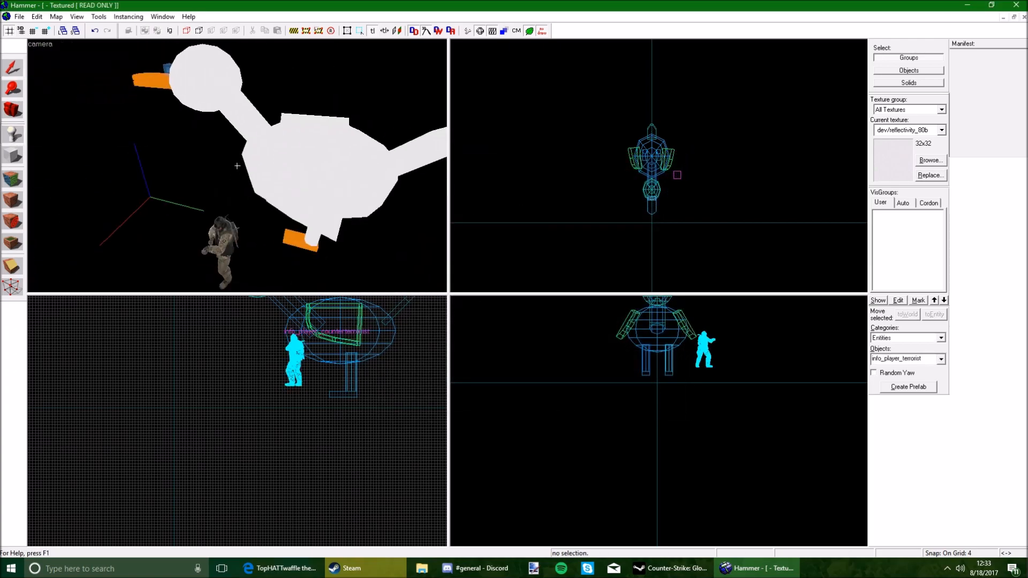
{"action": "left_click", "coordinate": [237, 166]}
{"action": "key", "text": "z"}
- Change the class of the info_player_terrorist entity on the bird's body to light_environment
{"action": "left_click", "coordinate": [12, 68]}
{"action": "double_click", "coordinate": [294, 115]}
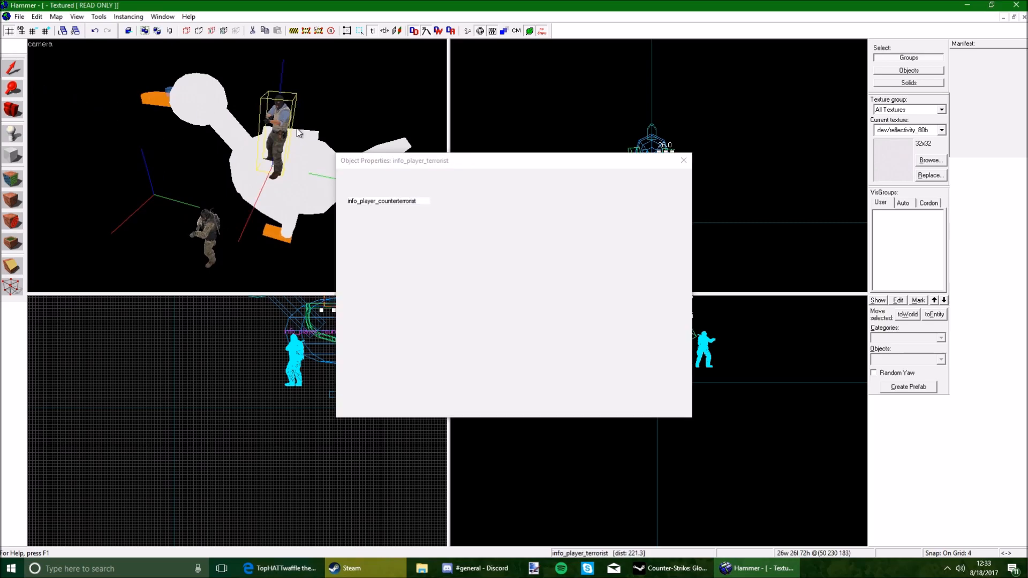
{"action": "left_click", "coordinate": [413, 205]}
{"action": "double_click", "coordinate": [412, 206]}
{"action": "type", "text": "env_sun"}
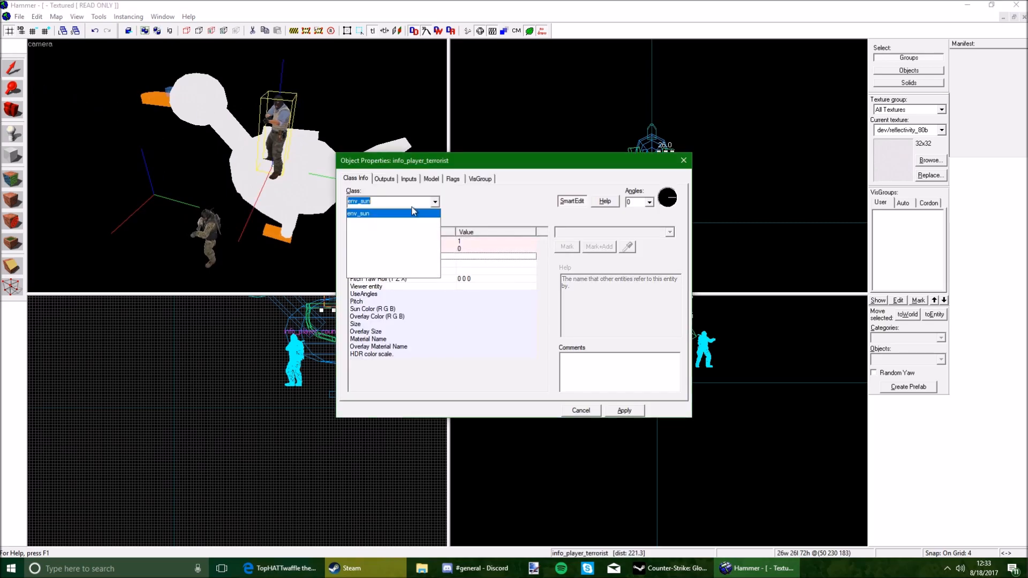
{"action": "left_click", "coordinate": [413, 211]}
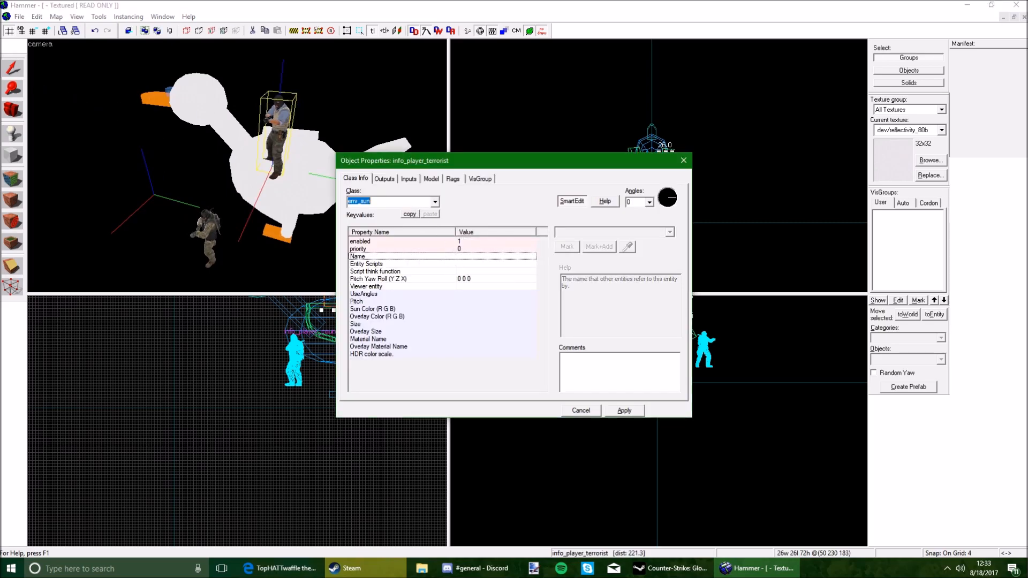
{"action": "type", "text": "light_environment"}
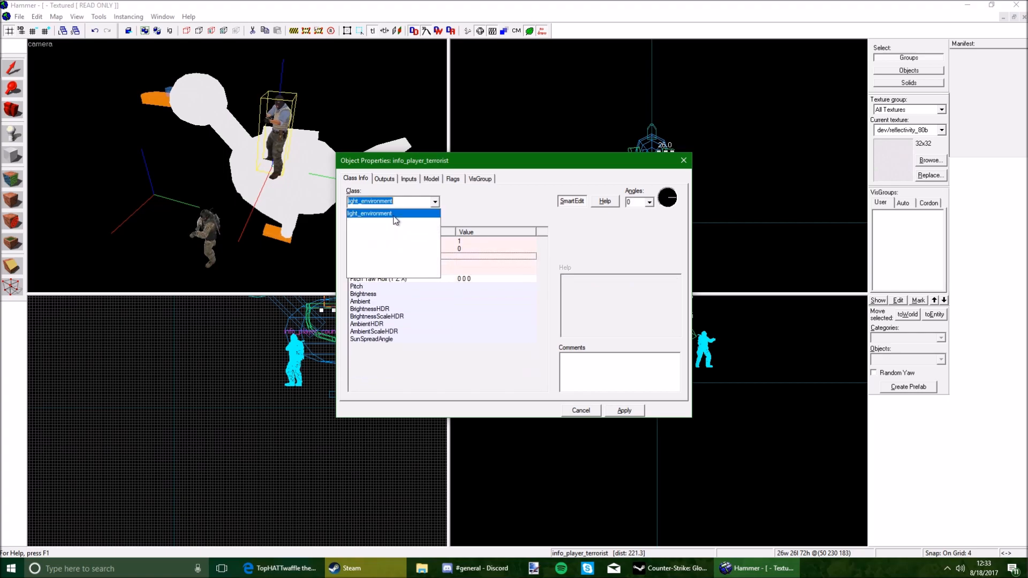
{"action": "left_click", "coordinate": [394, 215]}
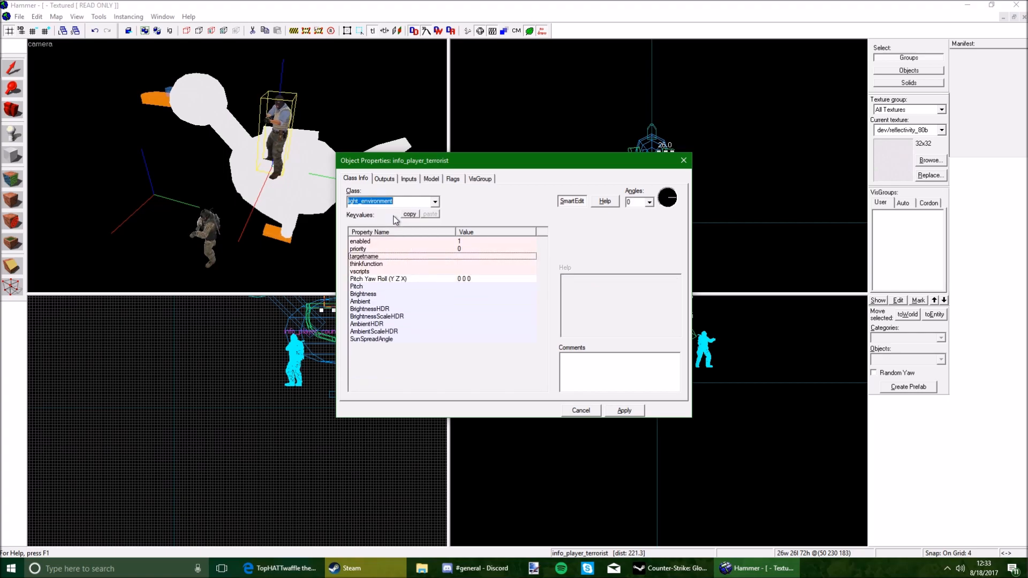
{"action": "left_click", "coordinate": [624, 410]}
- Aim the light_environment with Point At toward the bird, giving it a pitch yaw roll of -34 208 0, and apply it
{"action": "key", "text": "w"}
{"action": "key", "text": "z"}
{"action": "left_click_drag", "start_coordinate": [236, 160], "coordinate": [410, 62]}
{"action": "key", "text": "z"}
{"action": "left_click", "coordinate": [655, 248]}
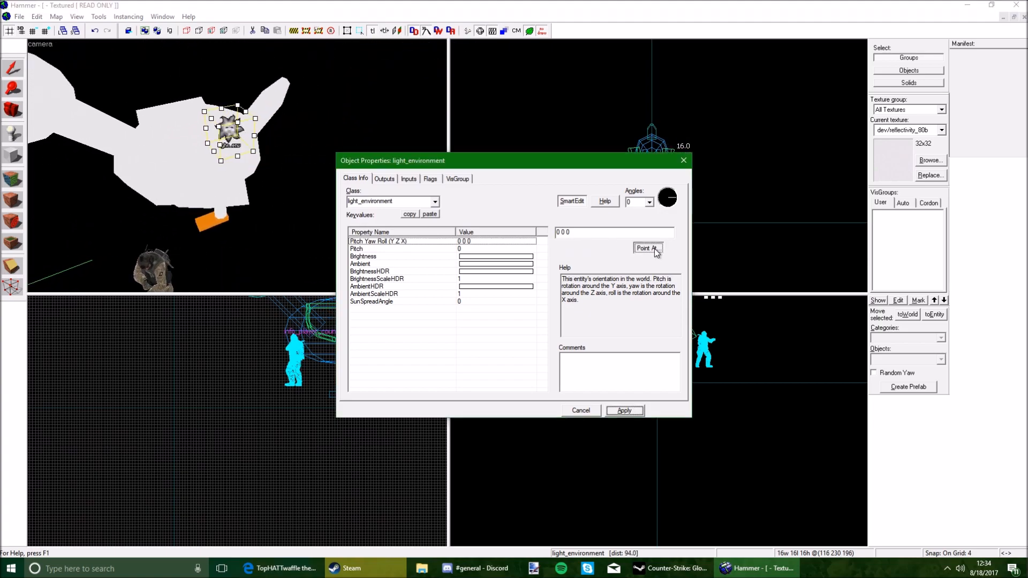
{"action": "key", "text": "z"}
{"action": "left_click", "coordinate": [251, 154]}
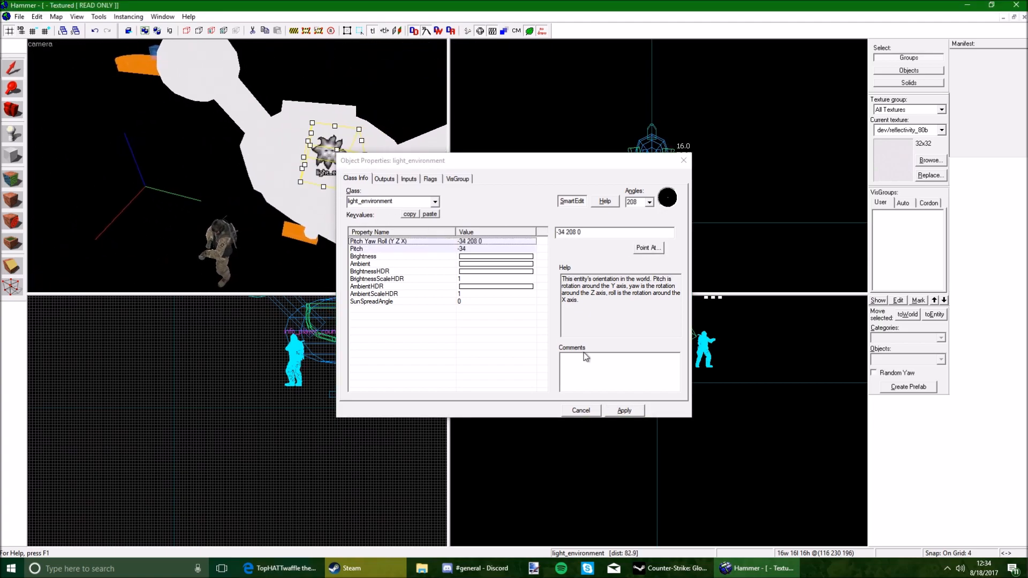
{"action": "left_click", "coordinate": [639, 413]}
- Set the light_environment's brightness intensity to 600 and give it a pale yellow colour
{"action": "left_click", "coordinate": [470, 257]}
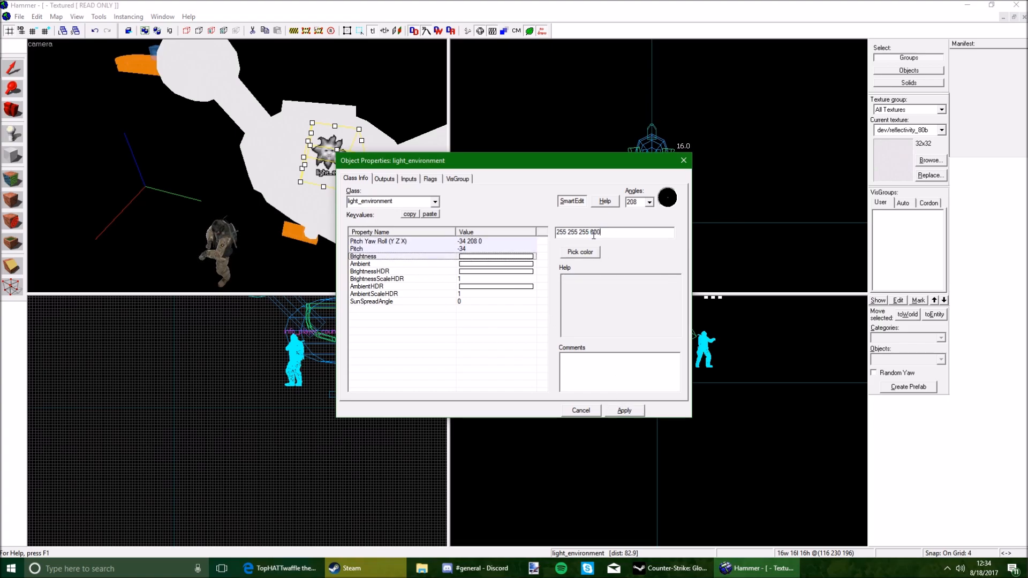
{"action": "left_click", "coordinate": [474, 252]}
{"action": "left_click", "coordinate": [473, 254]}
{"action": "left_click", "coordinate": [482, 249]}
{"action": "left_click", "coordinate": [457, 257]}
{"action": "left_click", "coordinate": [596, 250]}
{"action": "left_click", "coordinate": [535, 217]}
{"action": "left_click", "coordinate": [624, 226]}
{"action": "left_click", "coordinate": [425, 365]}
{"action": "left_click", "coordinate": [518, 264]}
{"action": "left_click", "coordinate": [580, 251]}
{"action": "left_click_drag", "start_coordinate": [552, 230], "coordinate": [566, 229]}
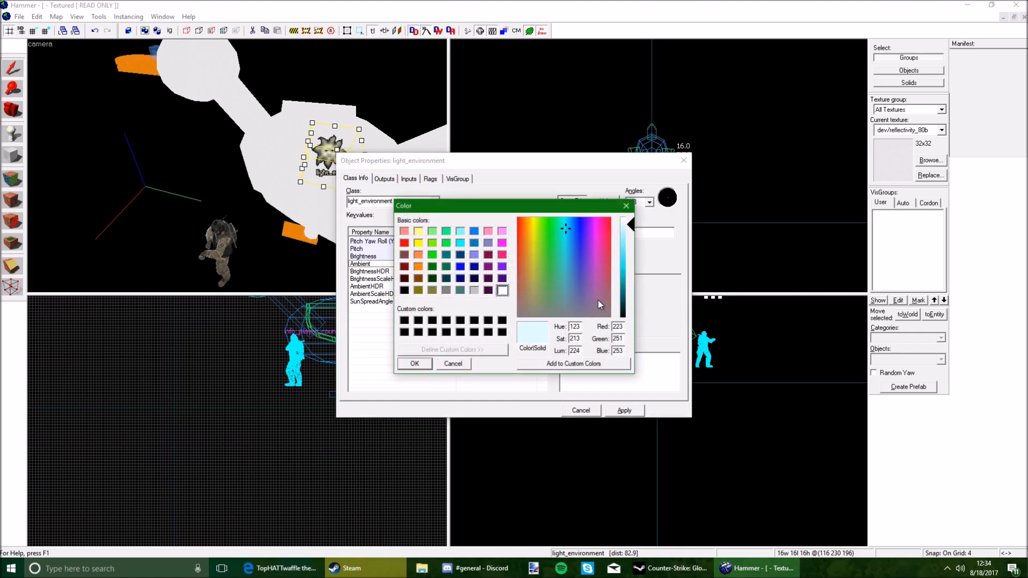
{"action": "left_click", "coordinate": [628, 231]}
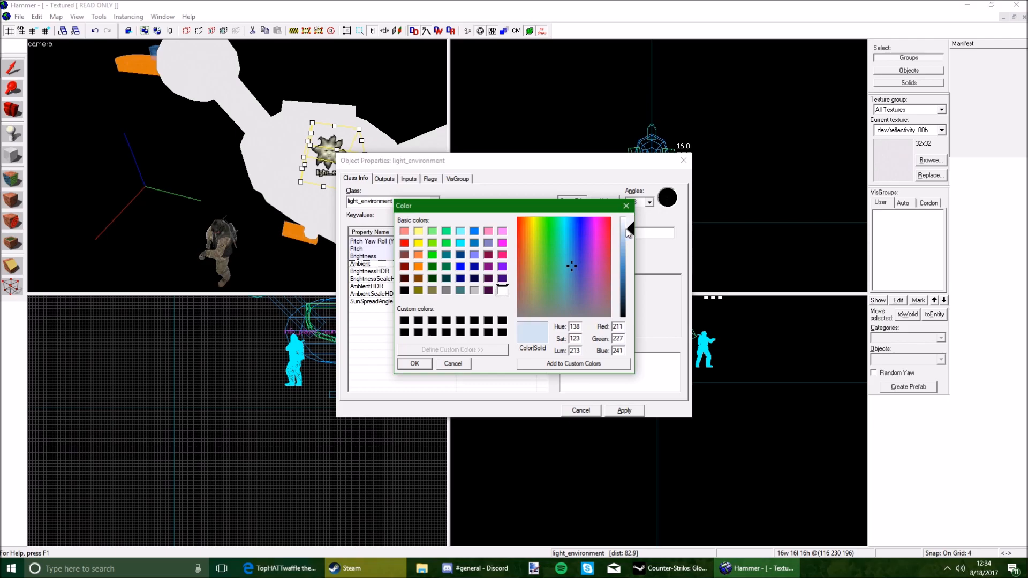
{"action": "left_click", "coordinate": [416, 364]}
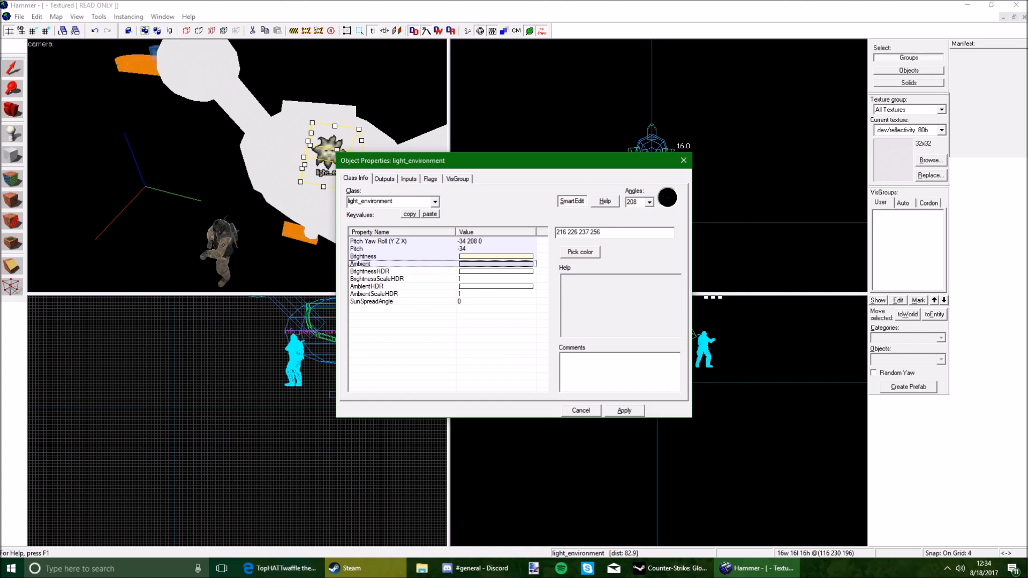
{"action": "left_click", "coordinate": [625, 411]}
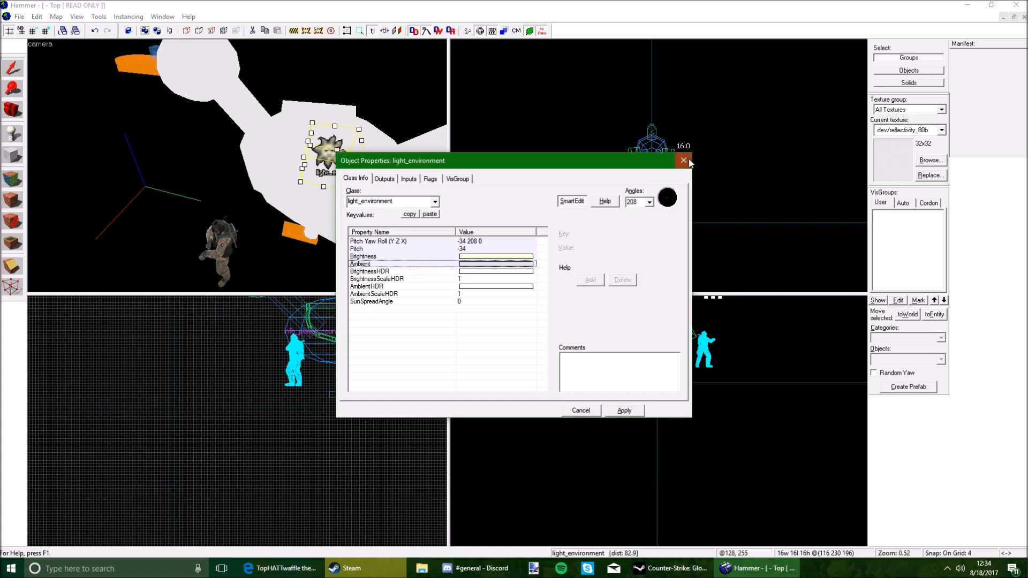
{"action": "left_click", "coordinate": [681, 159]}
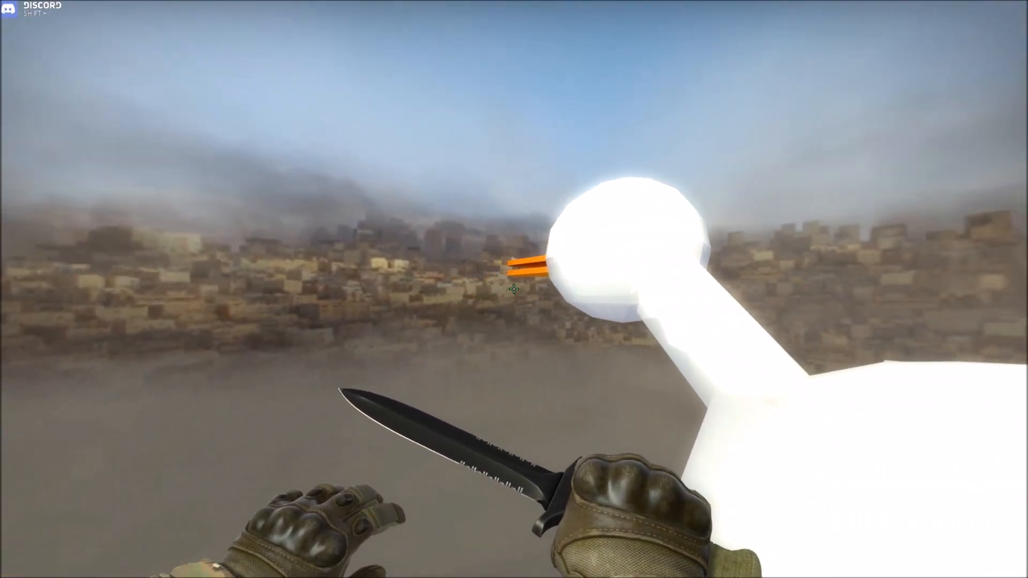
{"action": "left_click", "coordinate": [514, 289]}
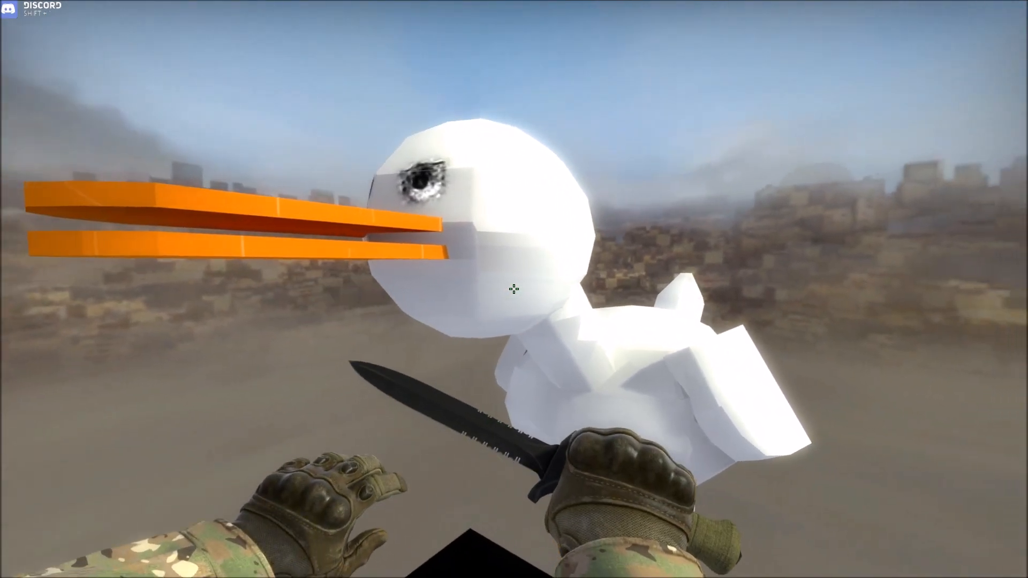
{"action": "left_click", "coordinate": [514, 289]}
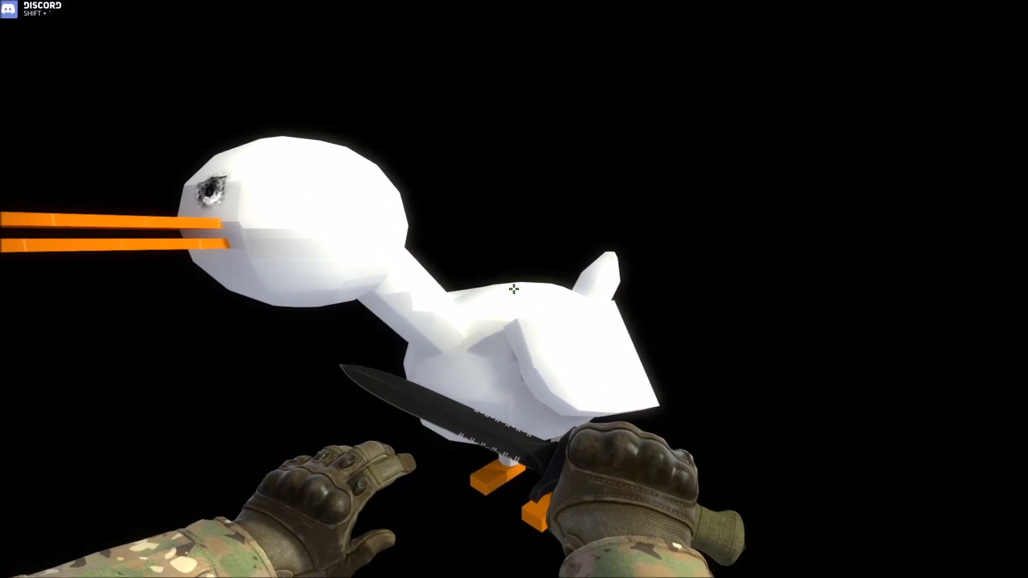